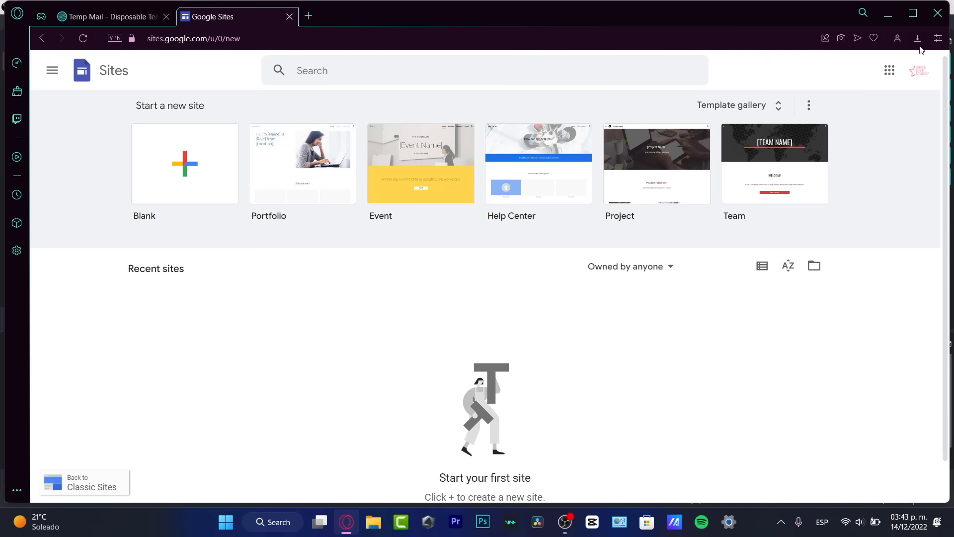
- Create a new blank site and go through the introductory tour to its end
click(920, 70)
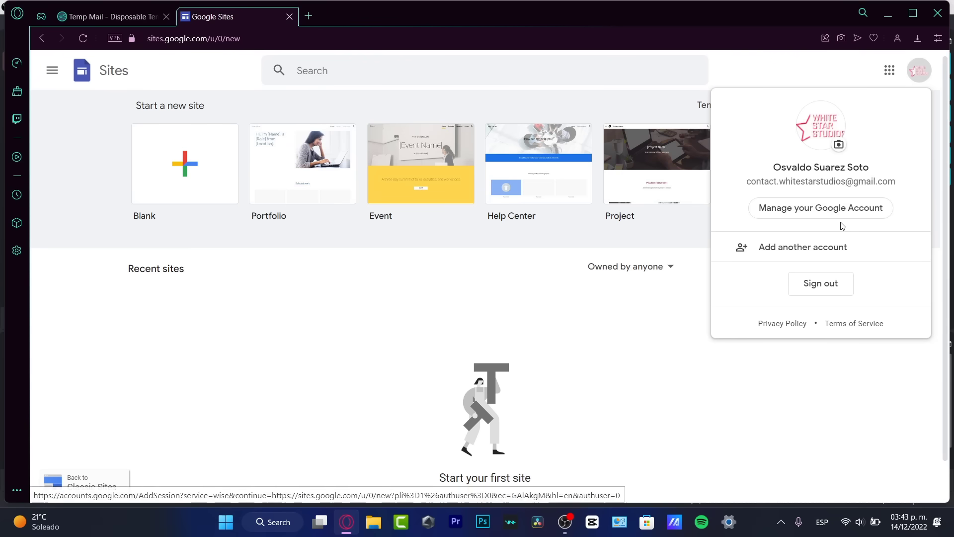
click(847, 412)
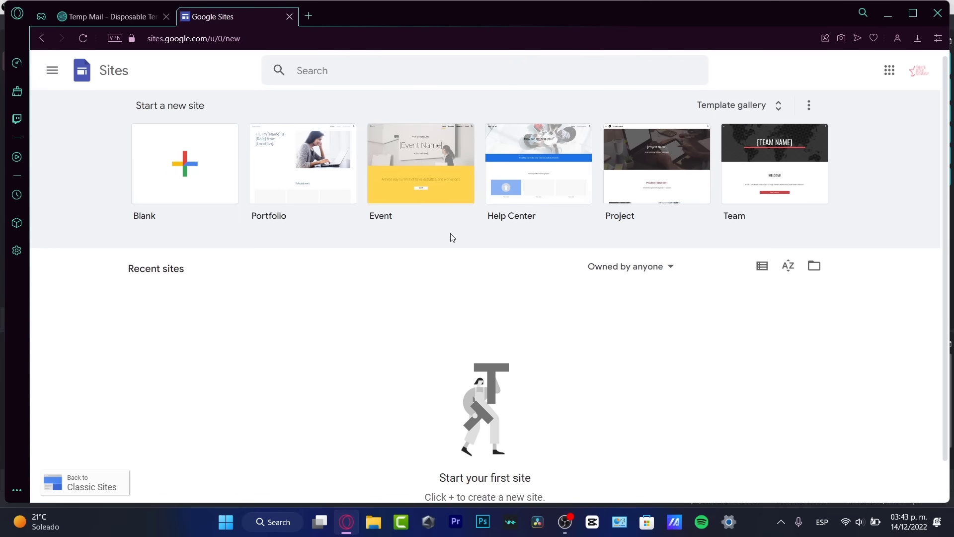
click(192, 184)
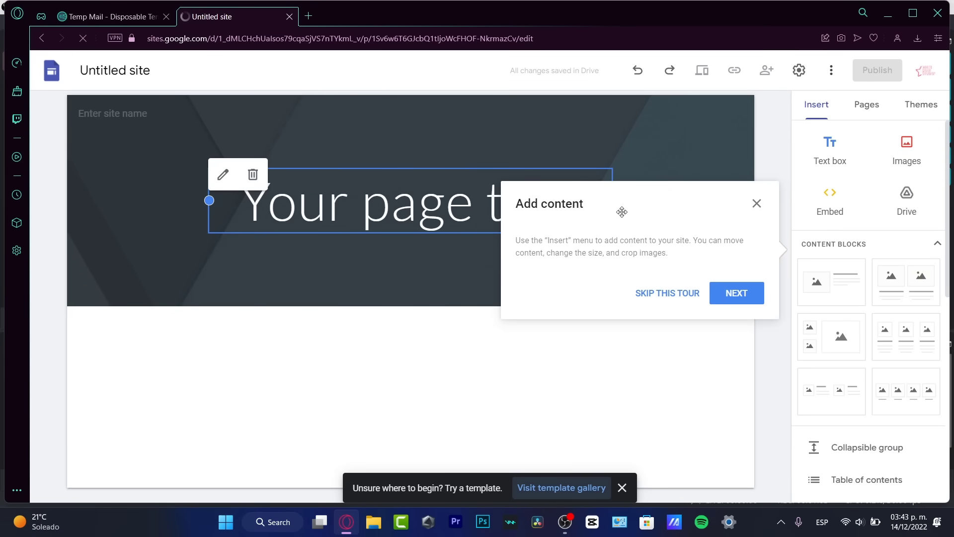
click(741, 295)
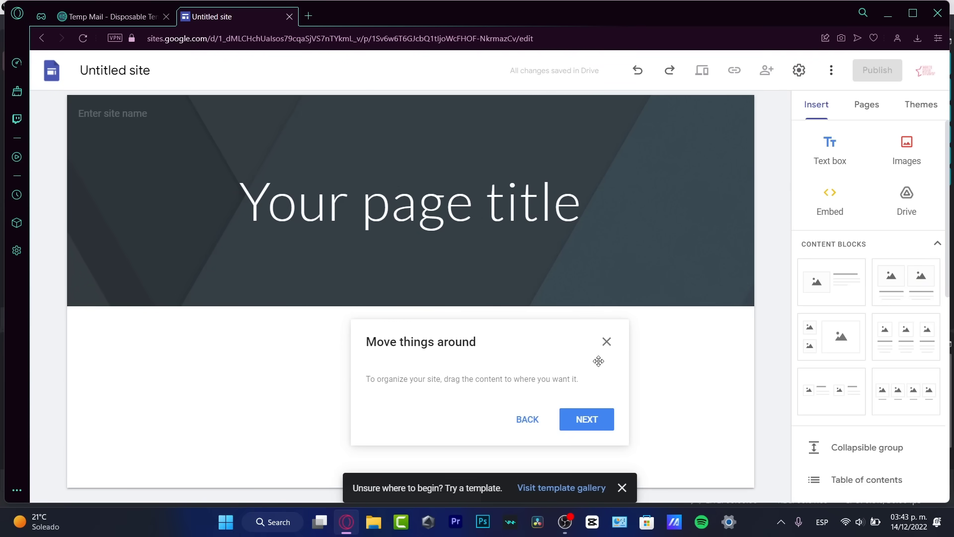
click(600, 420)
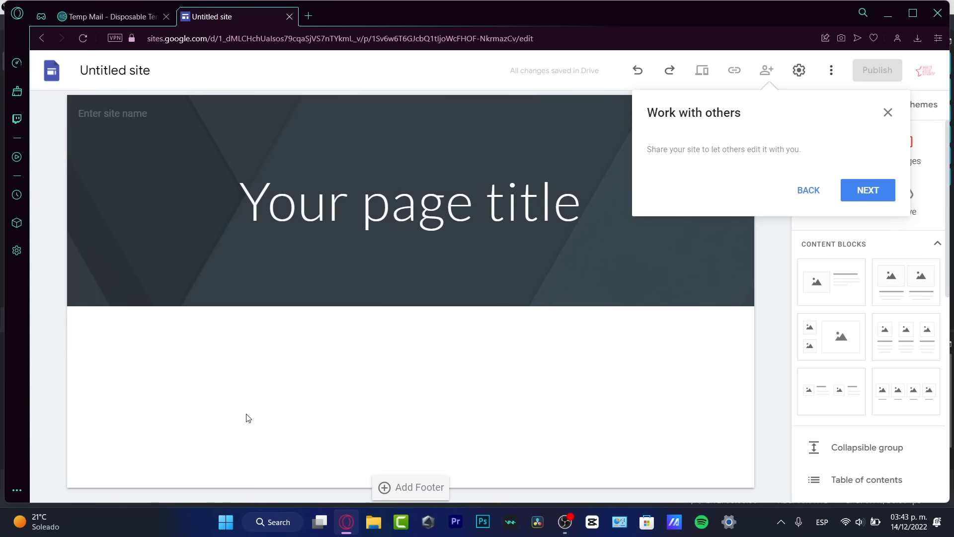
click(880, 189)
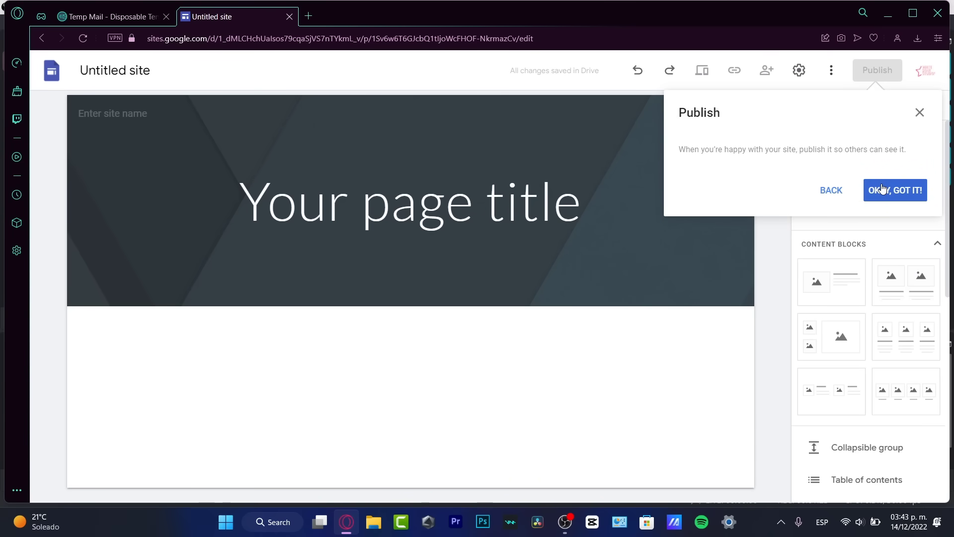
click(882, 189)
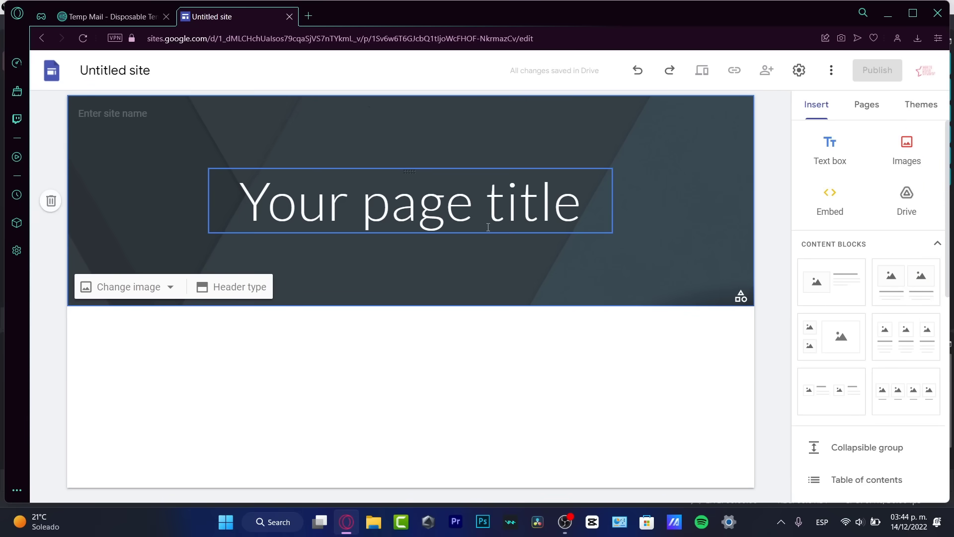
click(169, 289)
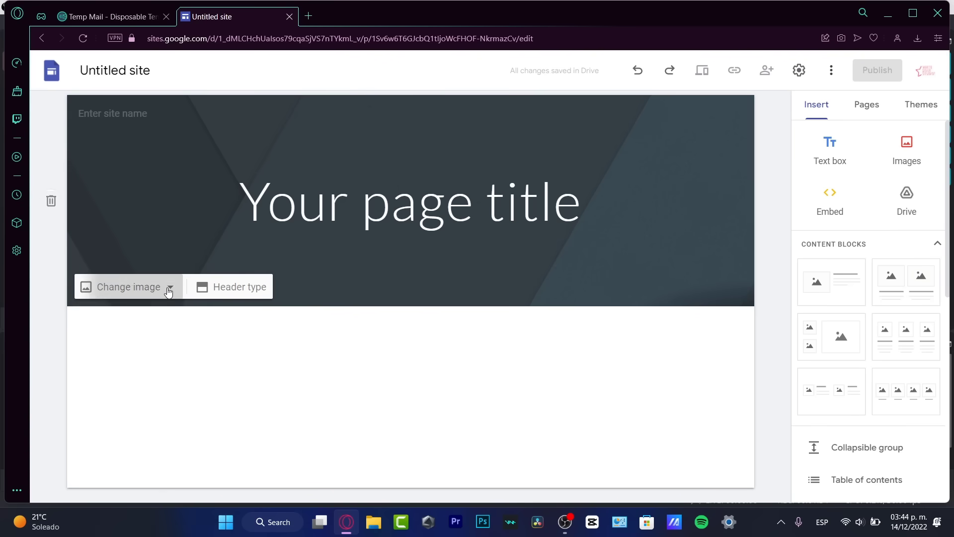
click(271, 345)
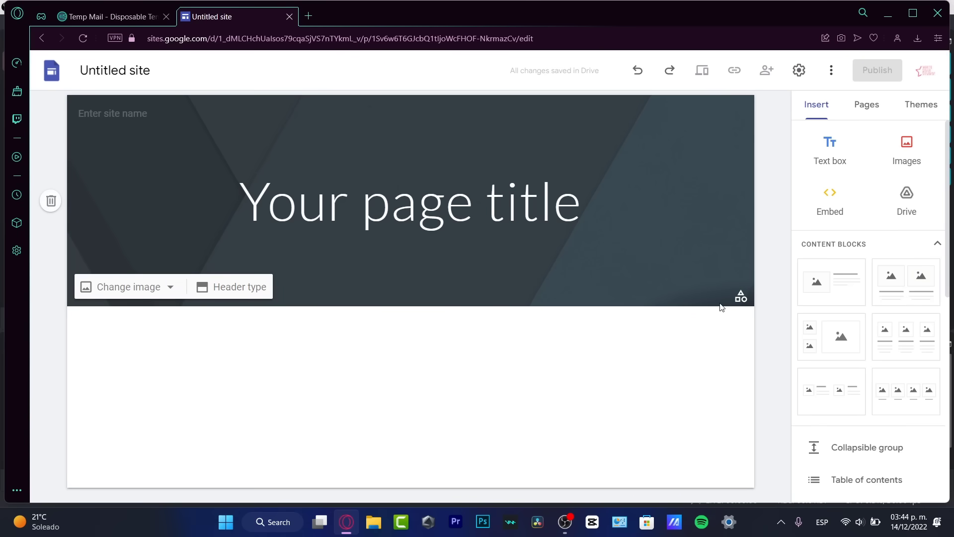
click(741, 299)
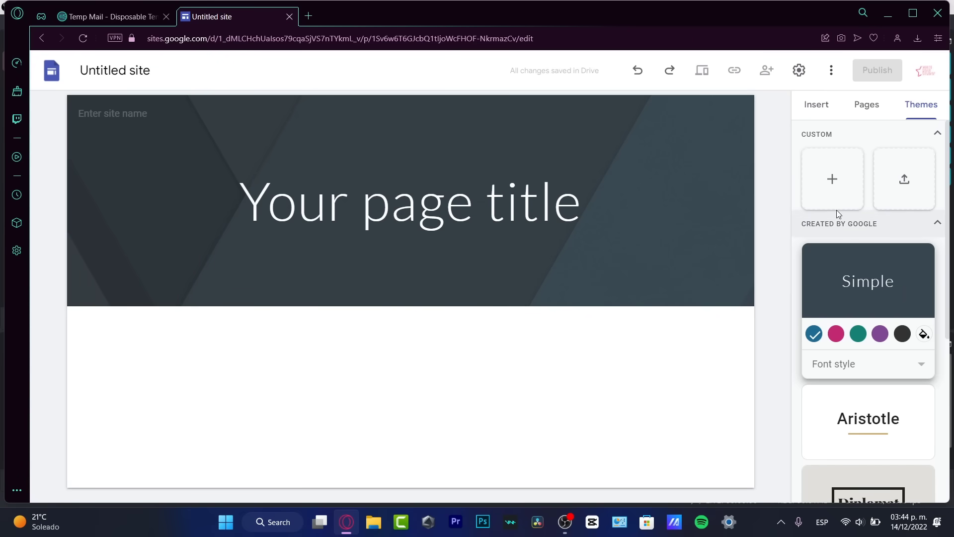
- Try the Aristotle, Vision and Impression themes on the site
scroll(875, 228, down, 6)
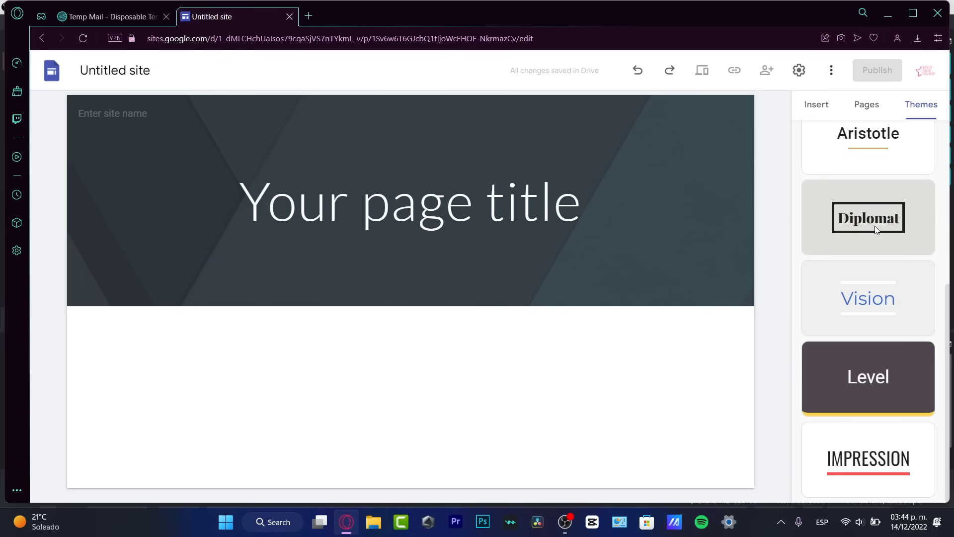
scroll(875, 228, up, 4)
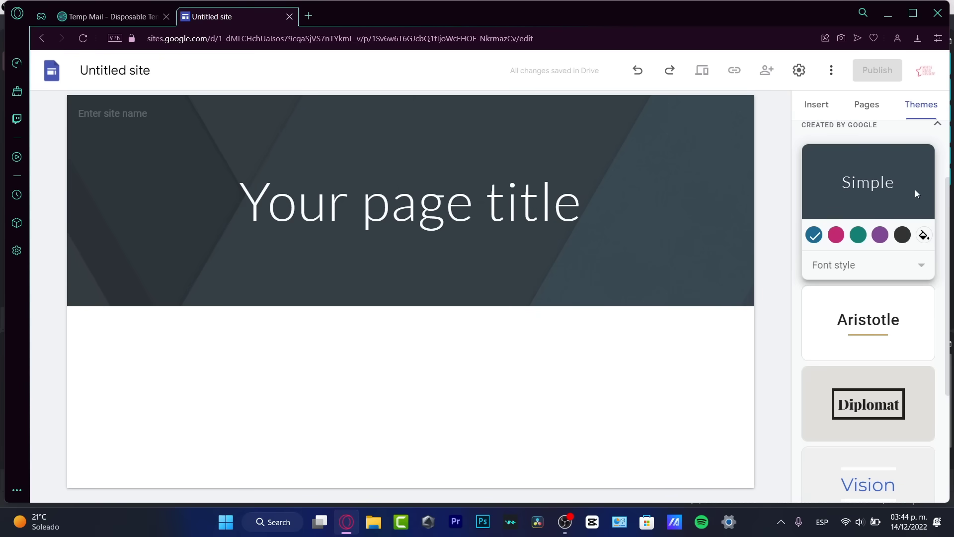
click(874, 329)
scroll(885, 323, down, 3)
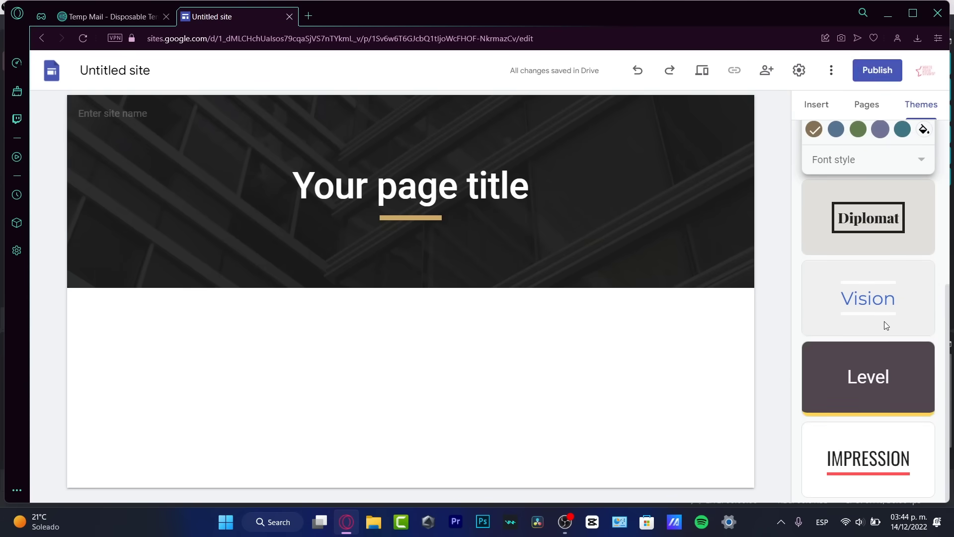
click(885, 321)
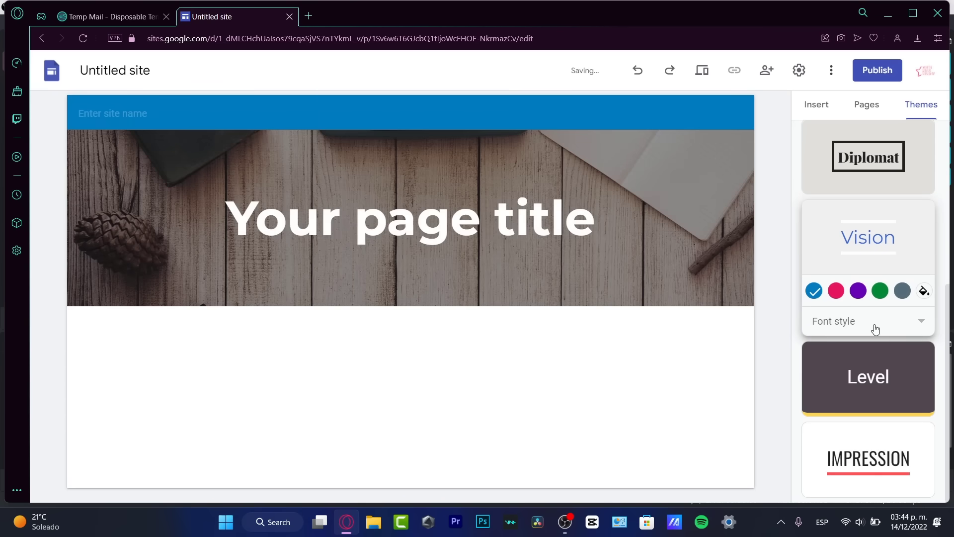
click(841, 432)
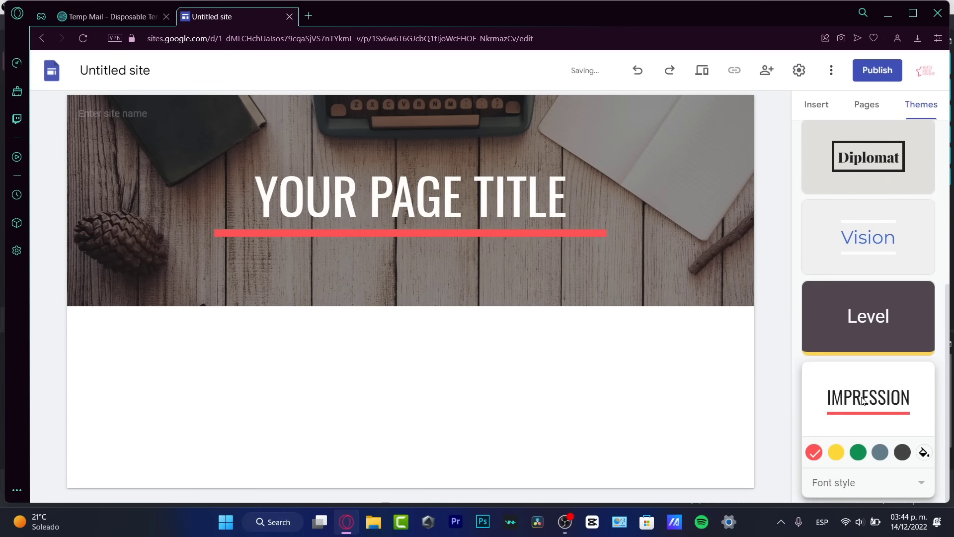
- Begin a custom theme named Blank and choose the preset palette of off-white, beige and sage green
scroll(873, 403, up, 5)
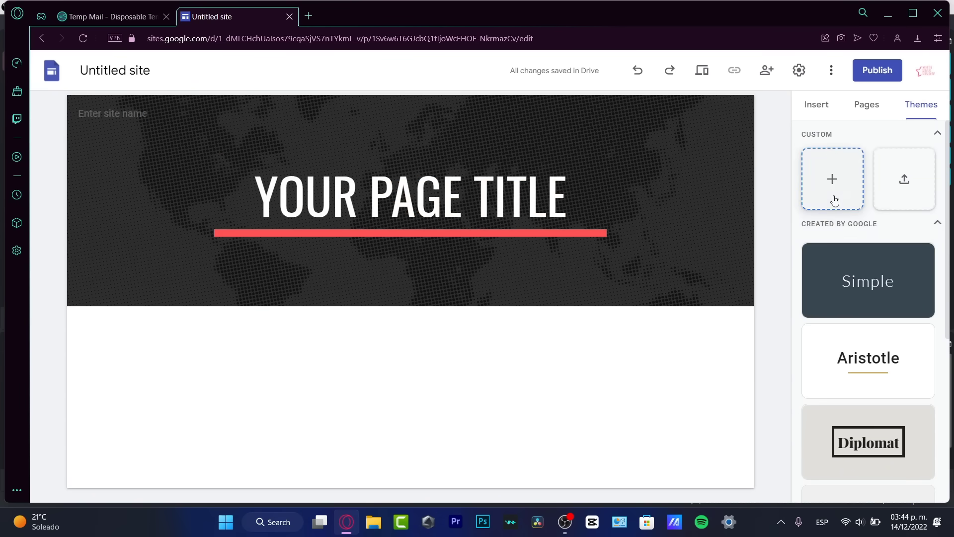
click(834, 197)
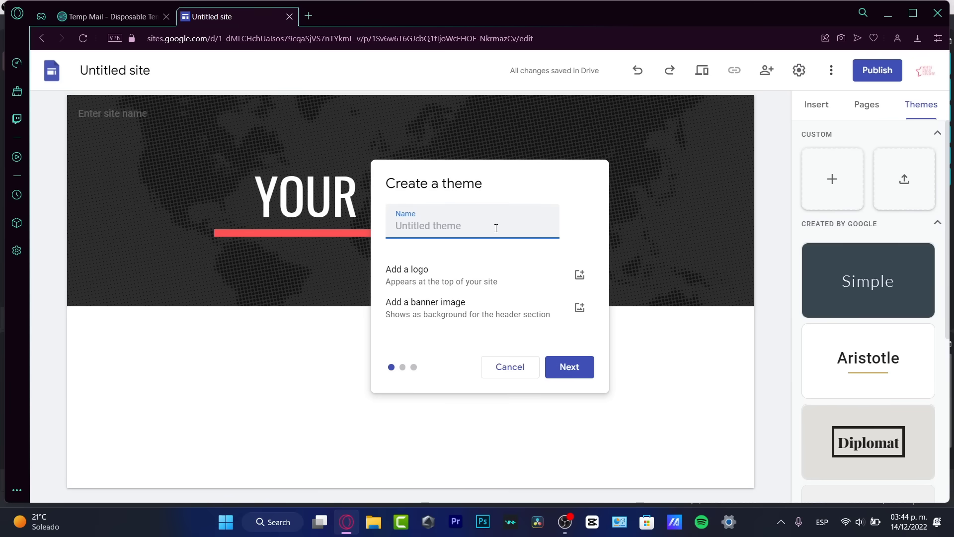
text(Blank)
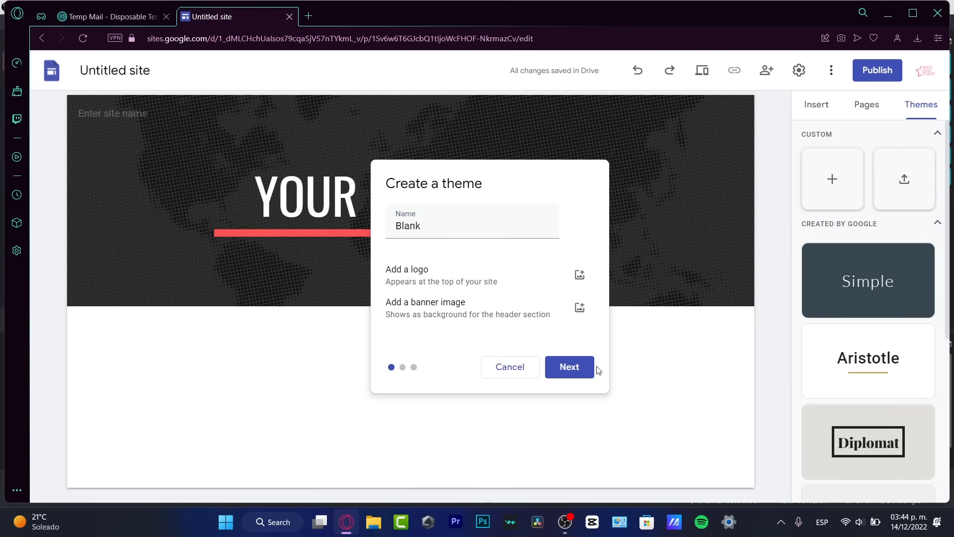
click(580, 373)
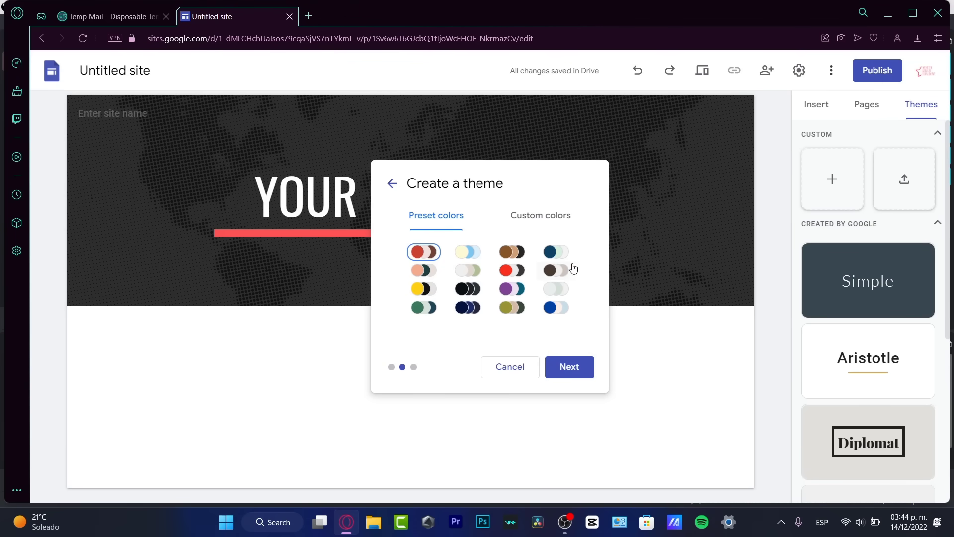
click(557, 269)
click(470, 273)
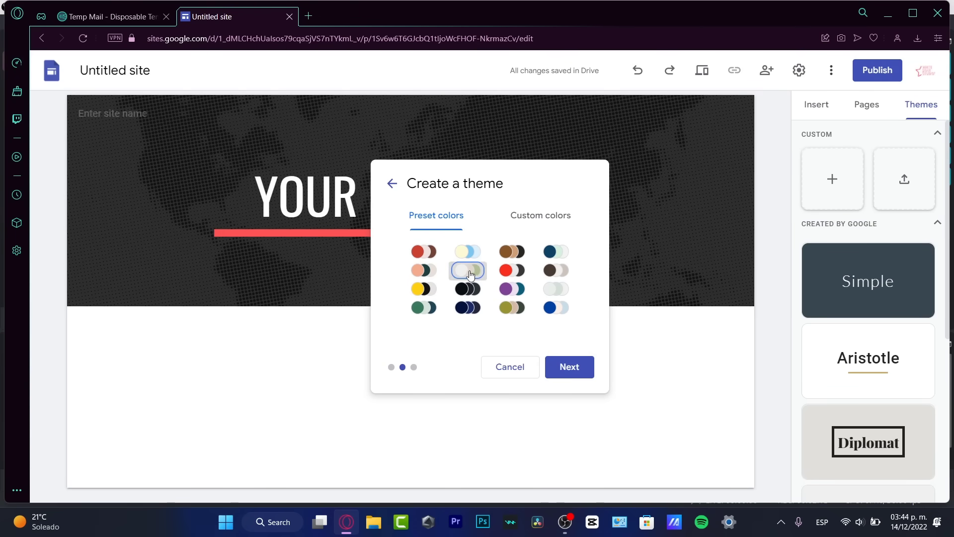
click(570, 366)
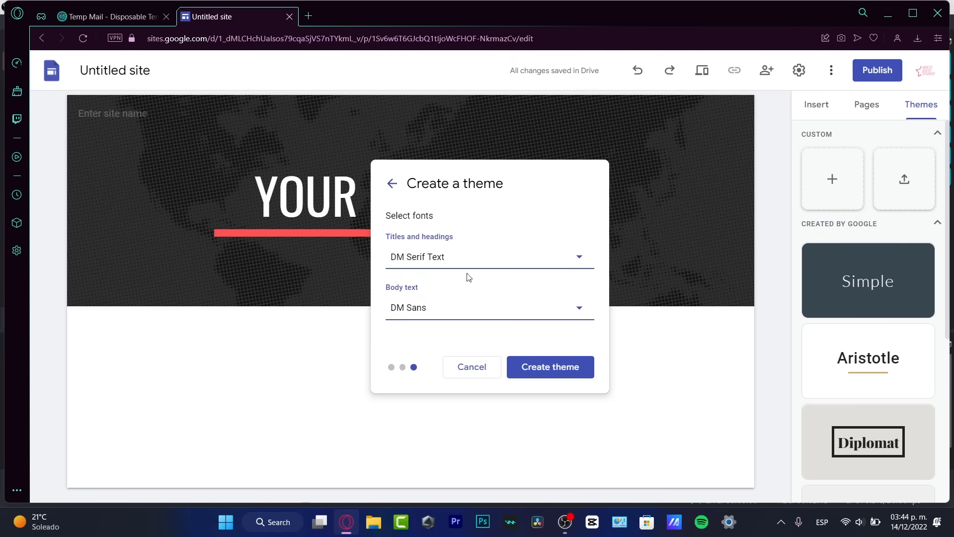
- Set the theme's titles and headings font to Montserrat Light
click(427, 258)
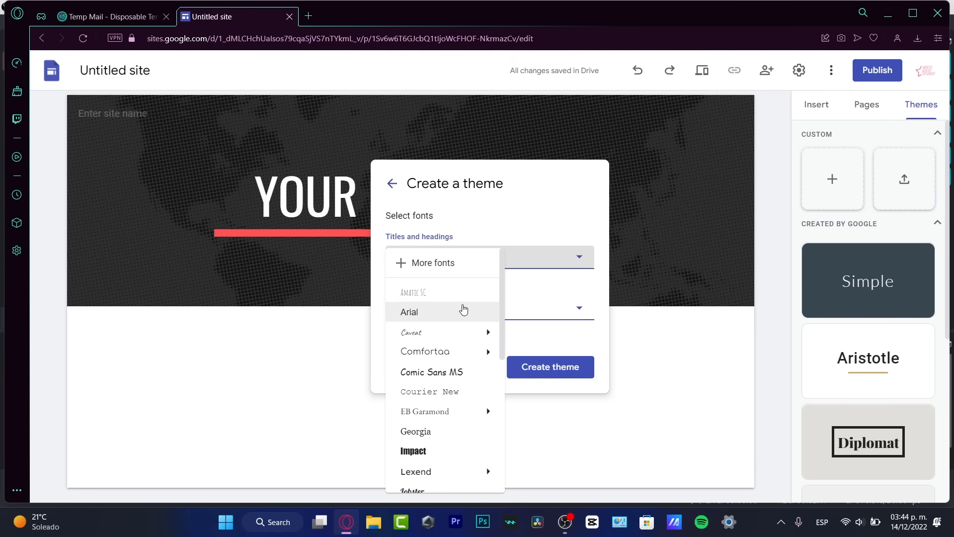
mouse_move(452, 333)
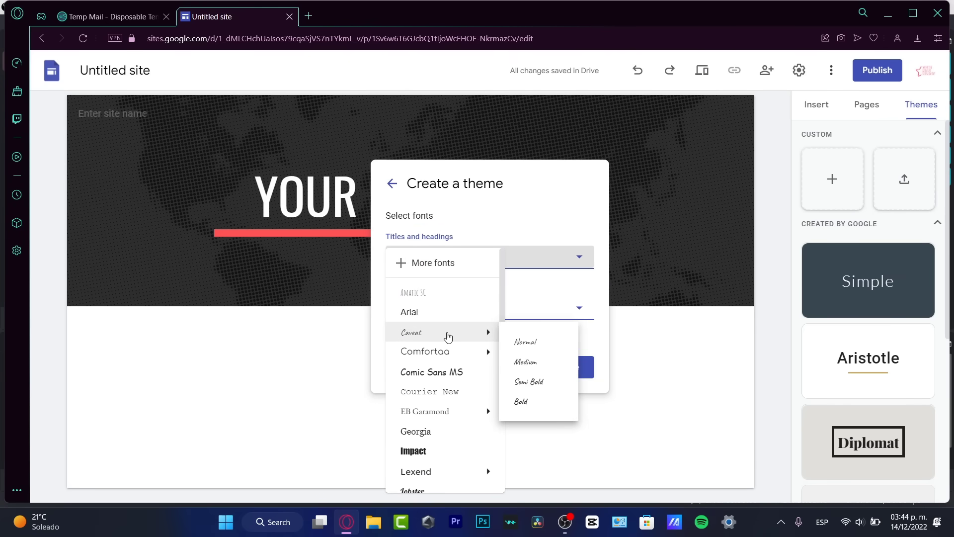
scroll(436, 384, down, 3)
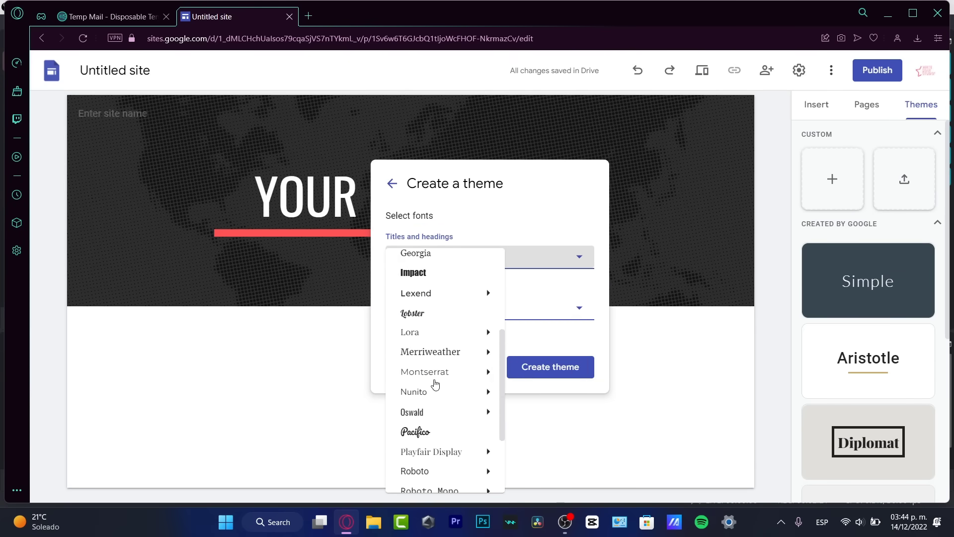
scroll(432, 407, down, 4)
mouse_move(433, 408)
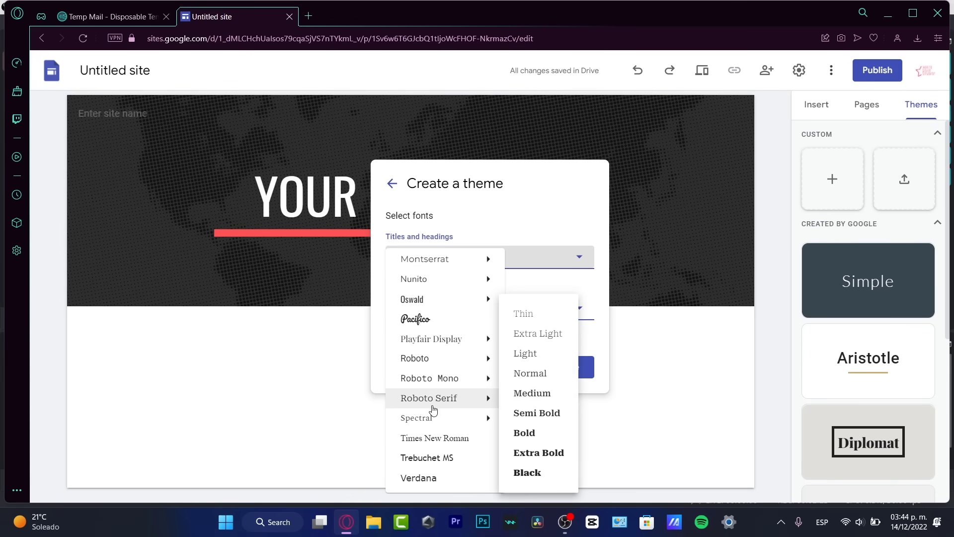
mouse_move(437, 426)
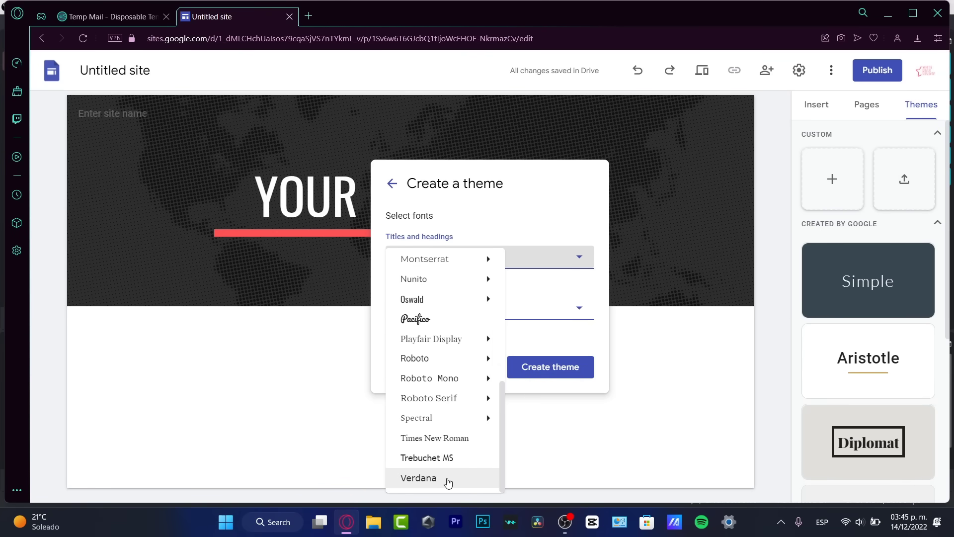
scroll(469, 259, up, 1)
mouse_move(469, 260)
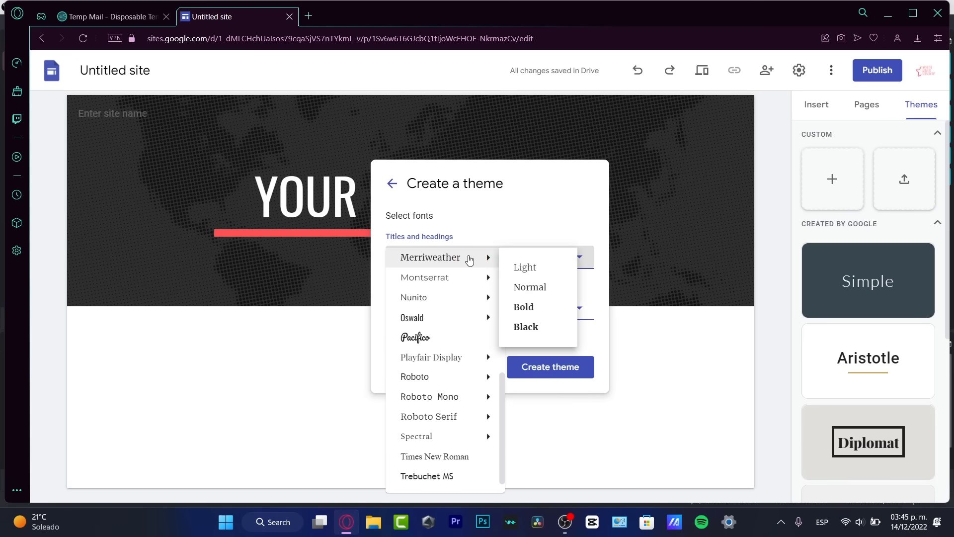
mouse_move(472, 278)
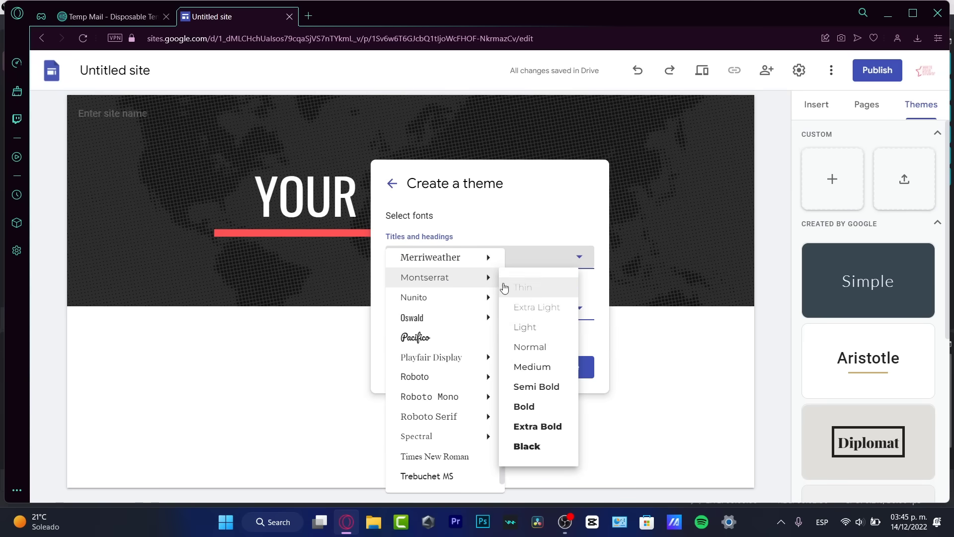
click(541, 332)
- Set the theme's body text font to Montserrat Light and create the theme
click(438, 316)
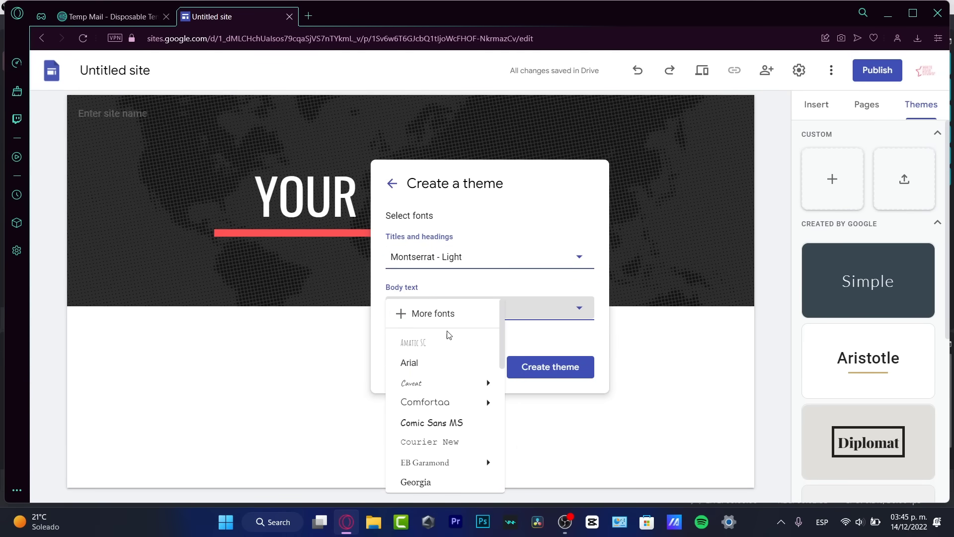
scroll(450, 350, down, 6)
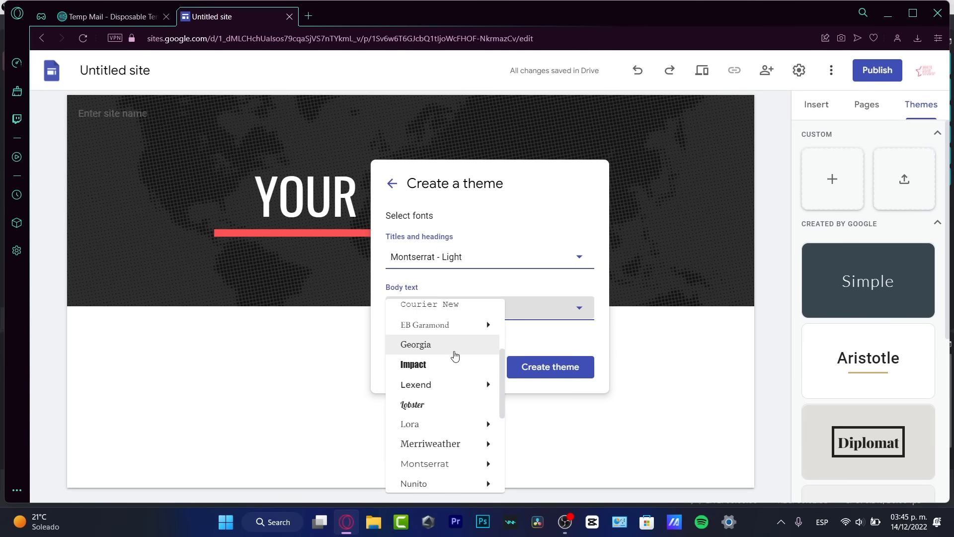
scroll(437, 343, up, 4)
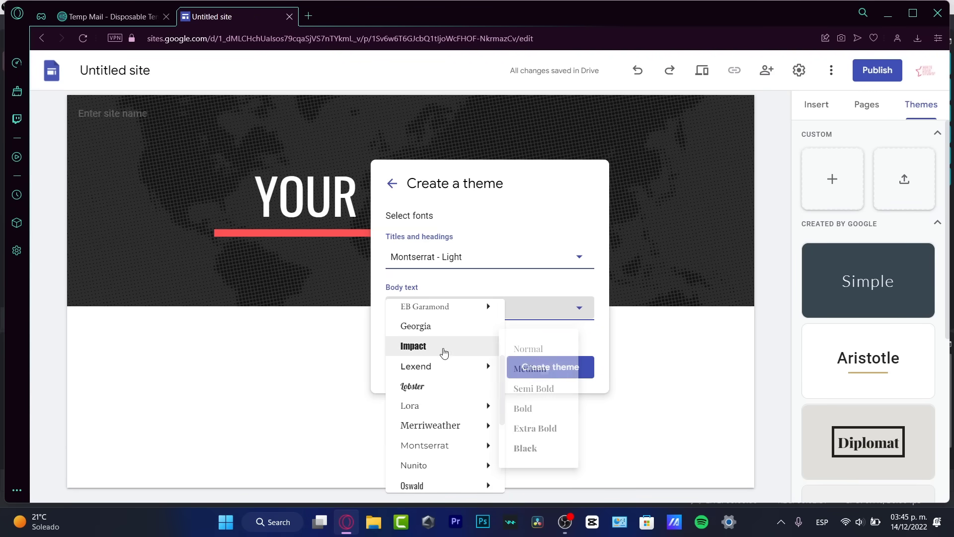
mouse_move(479, 405)
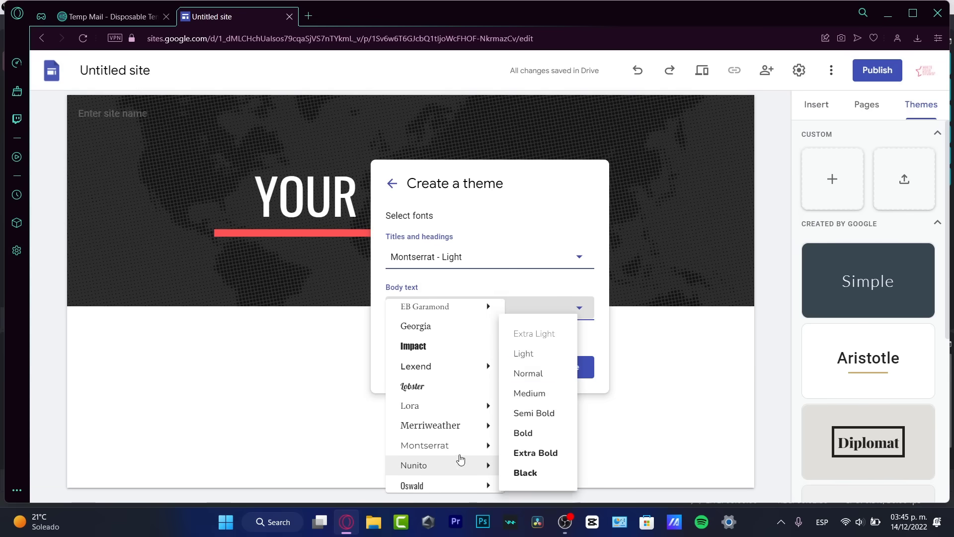
mouse_move(482, 443)
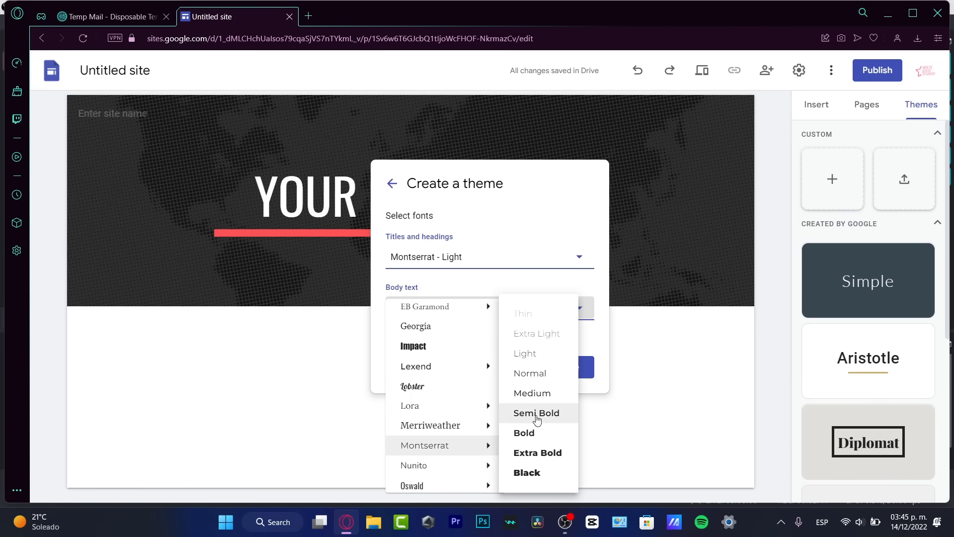
click(523, 354)
click(555, 367)
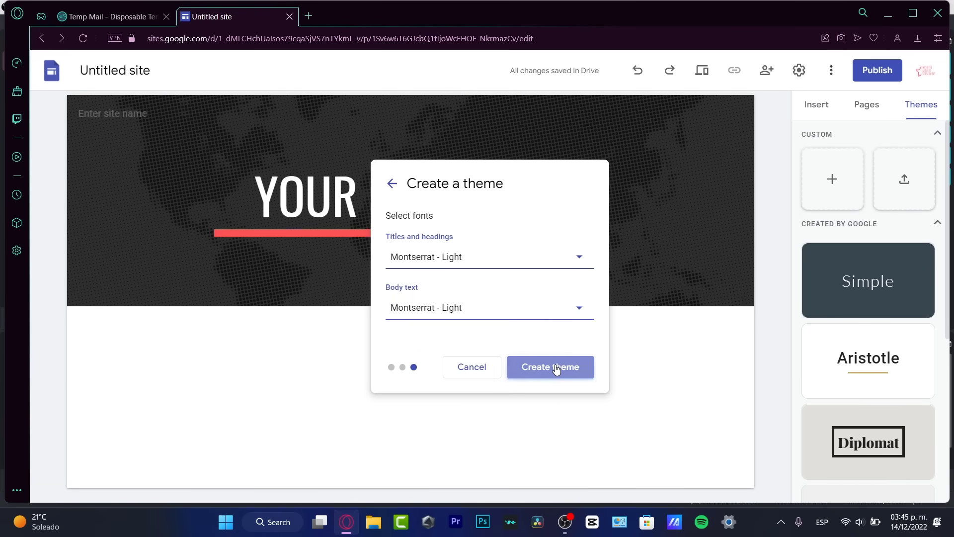
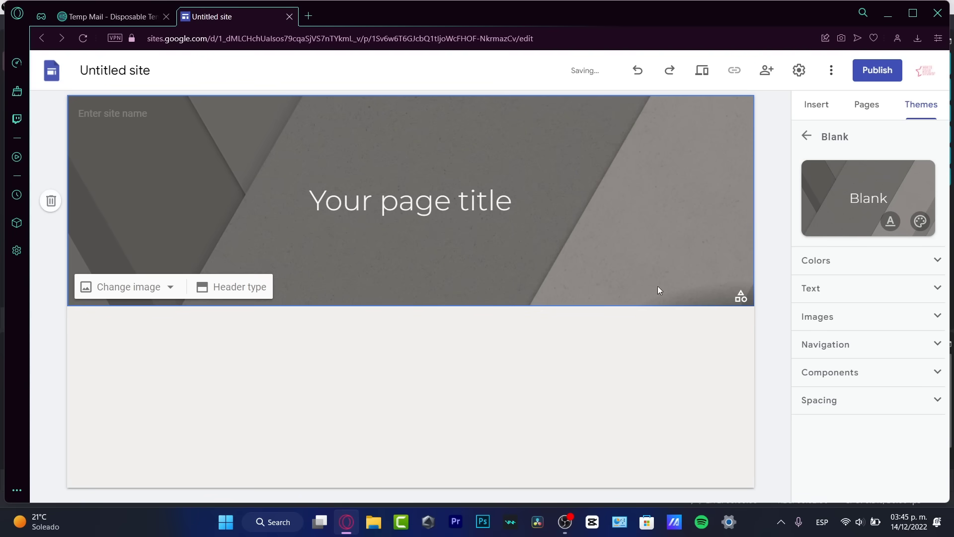
- Replace the header image with the pale grey, misty landscape from the gallery
click(166, 288)
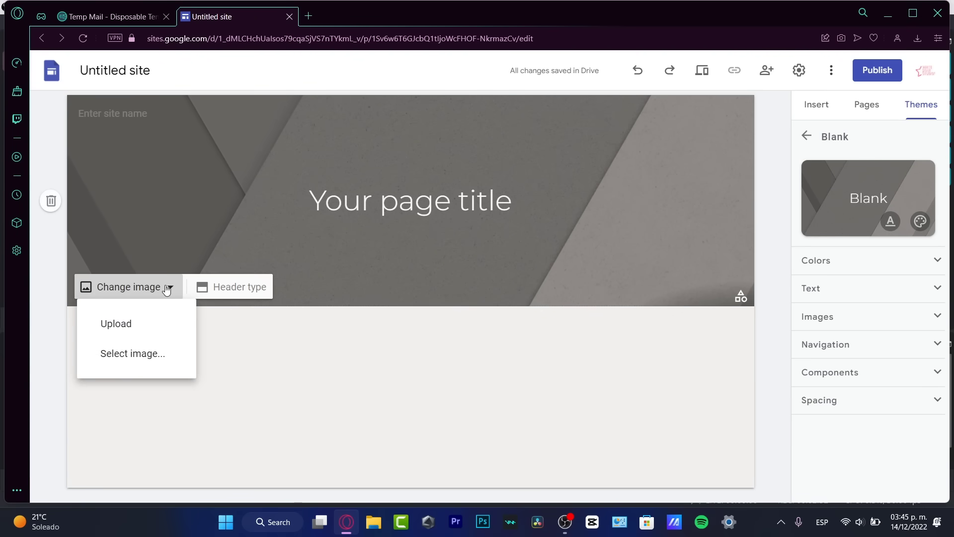
click(156, 358)
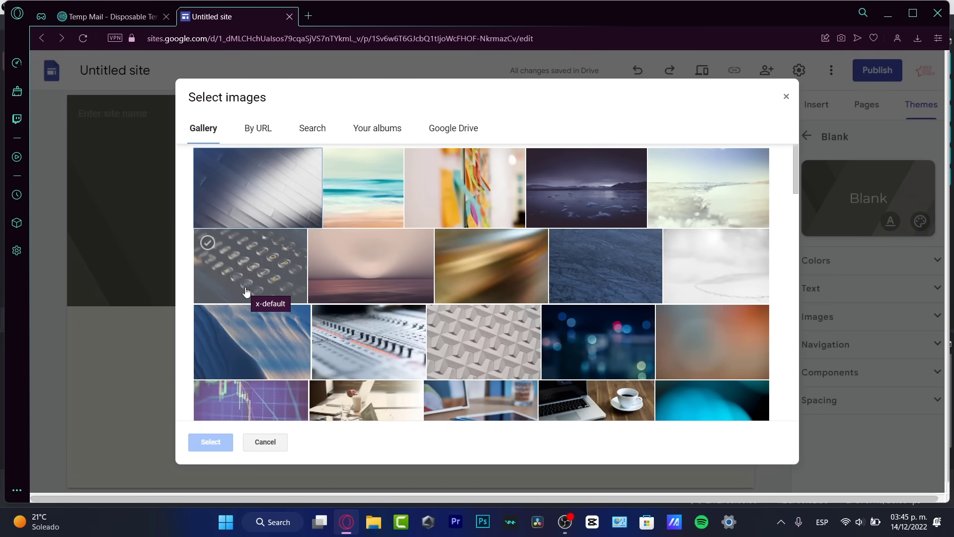
click(706, 258)
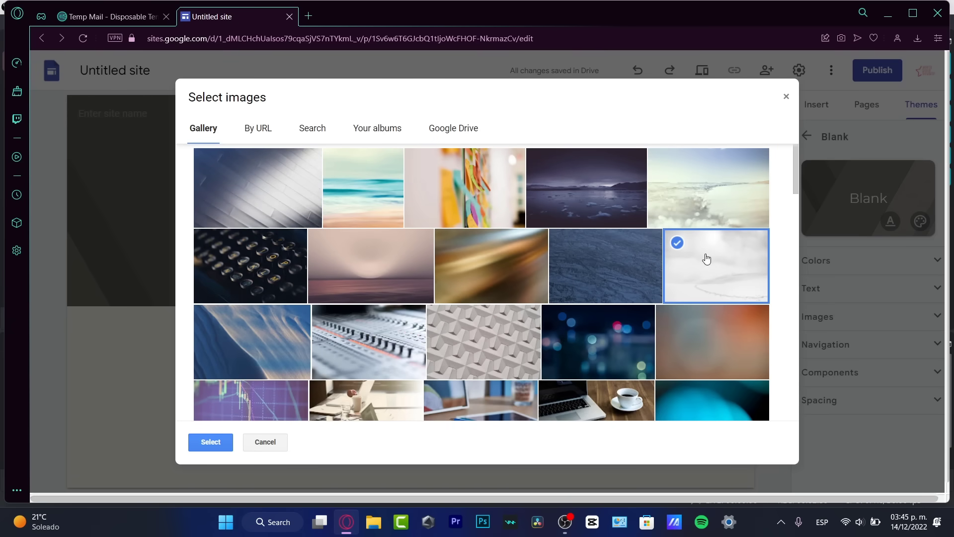
click(211, 443)
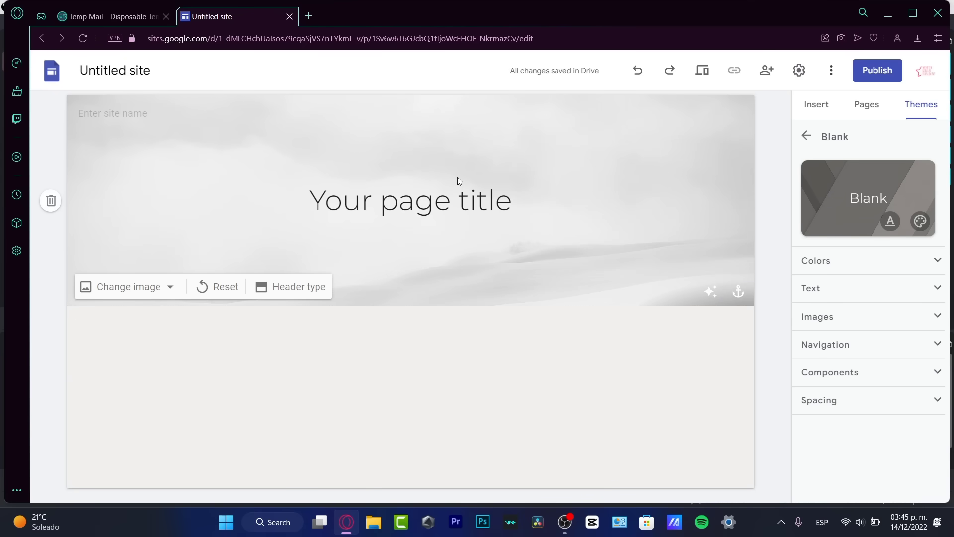
- Replace the header's placeholder page title with "My personal blog"
click(503, 201)
double_click(496, 215)
triple_click(496, 214)
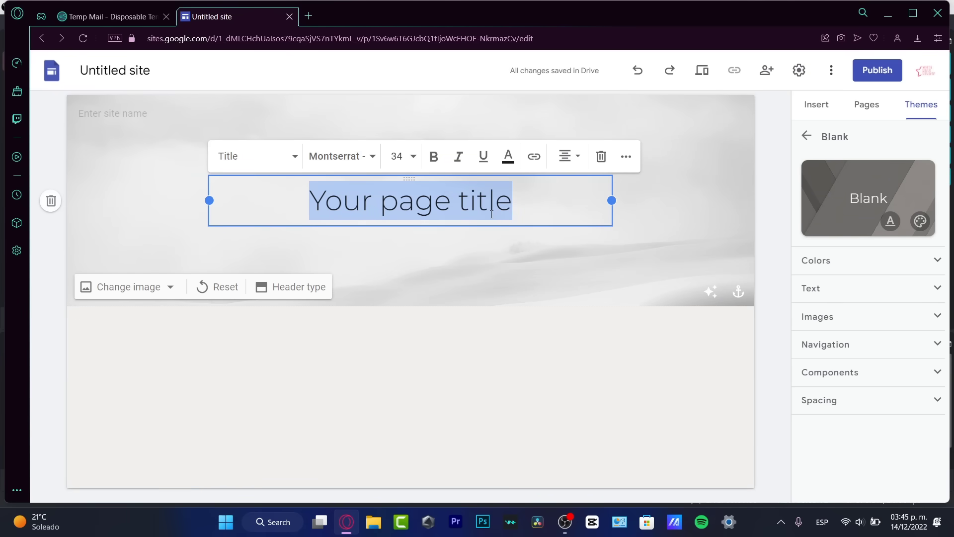
text(My personal blog)
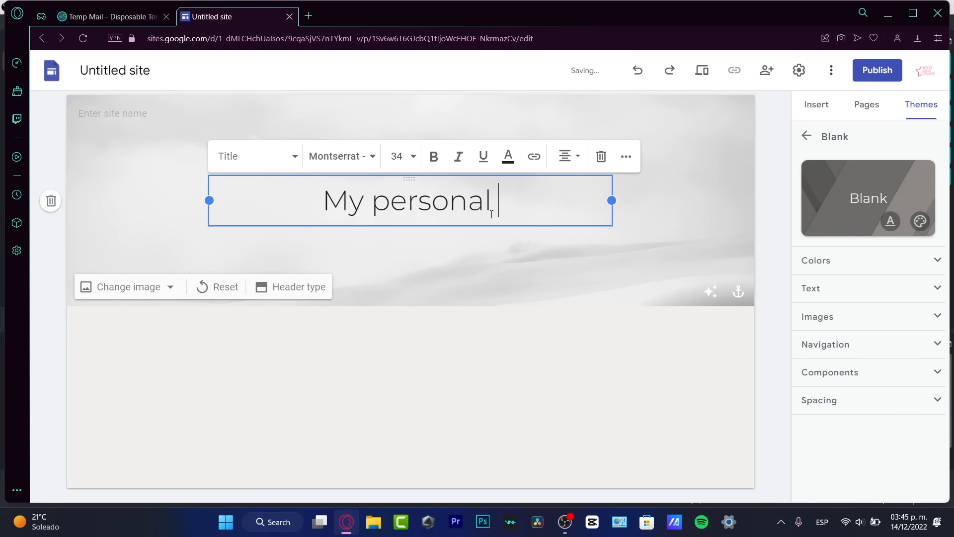
click(448, 232)
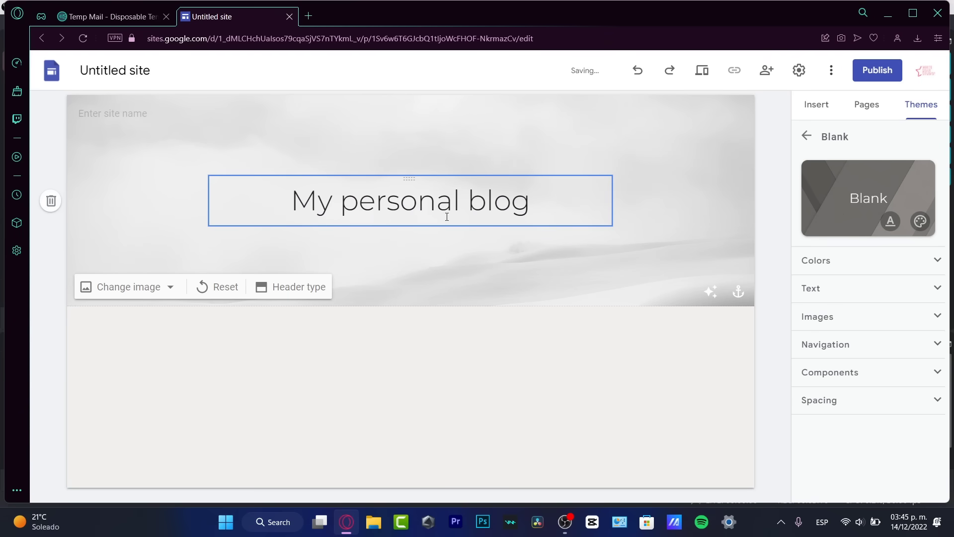
- Make the page title in the header bold
double_click(449, 202)
triple_click(449, 203)
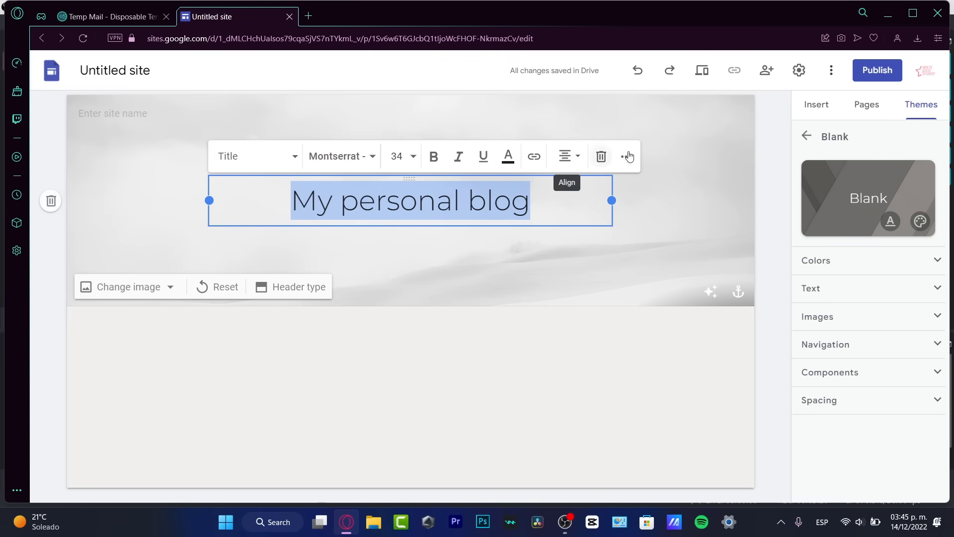
click(434, 154)
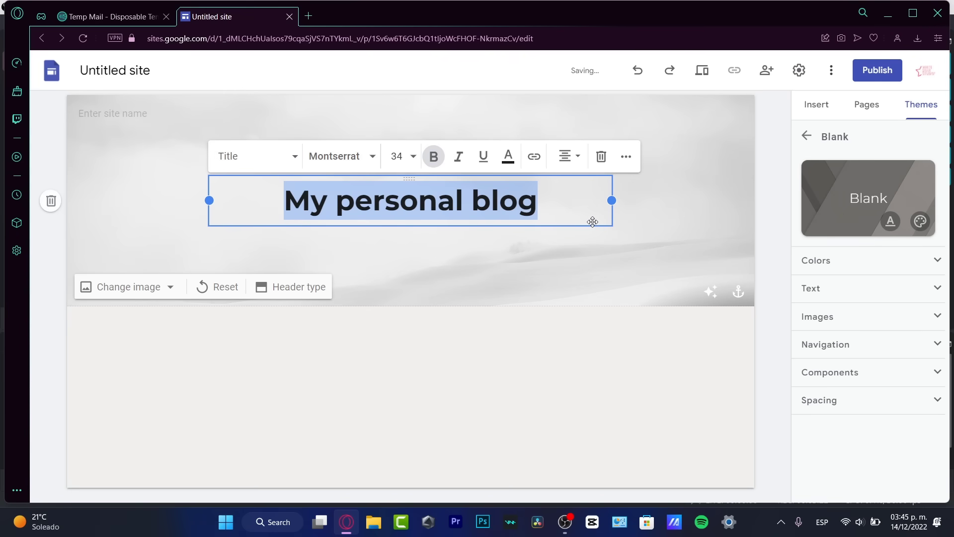
click(561, 207)
drag(560, 206, 282, 200)
click(507, 162)
click(515, 202)
double_click(515, 203)
triple_click(515, 202)
click(528, 321)
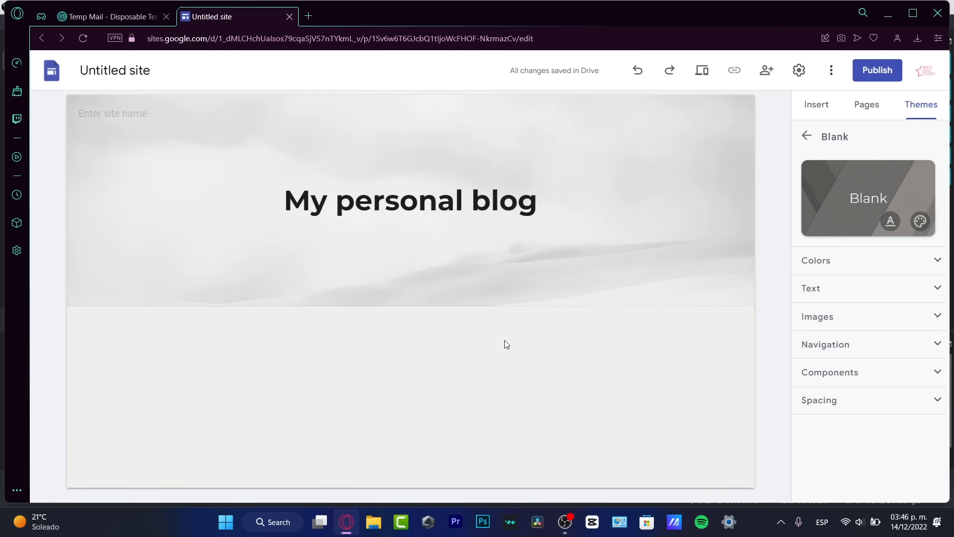
- Upload a purple space-themed image as the site logo and enter the owner's first name plus "Blog" as its alt text
click(151, 114)
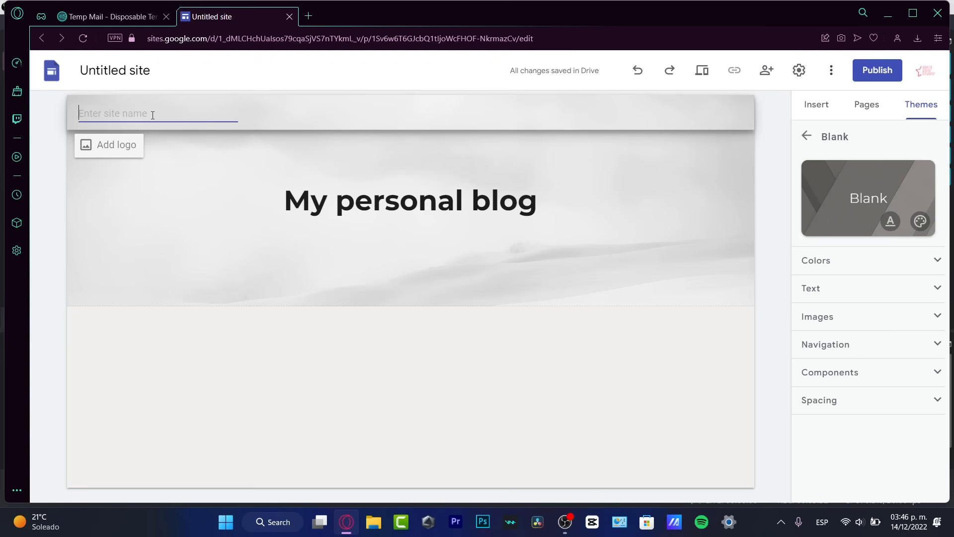
click(122, 145)
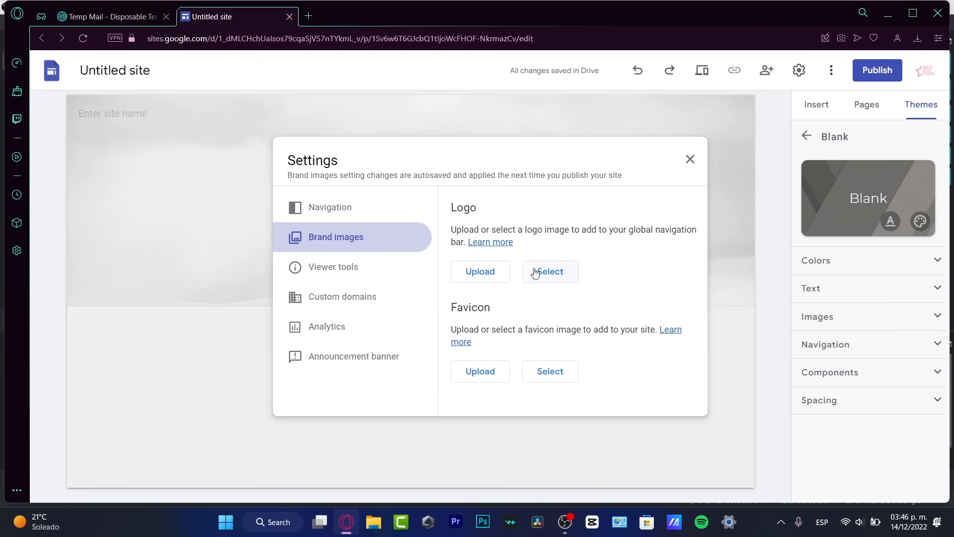
click(483, 279)
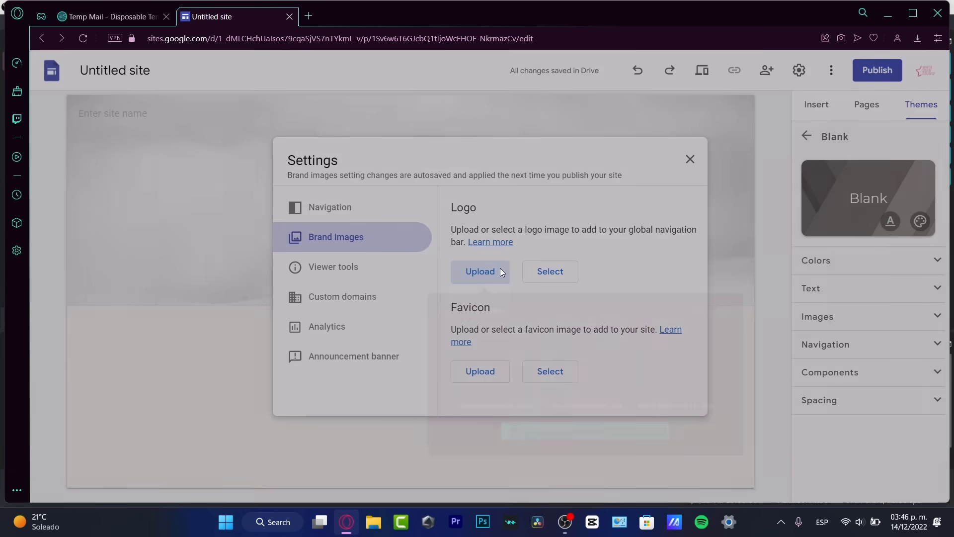
click(661, 366)
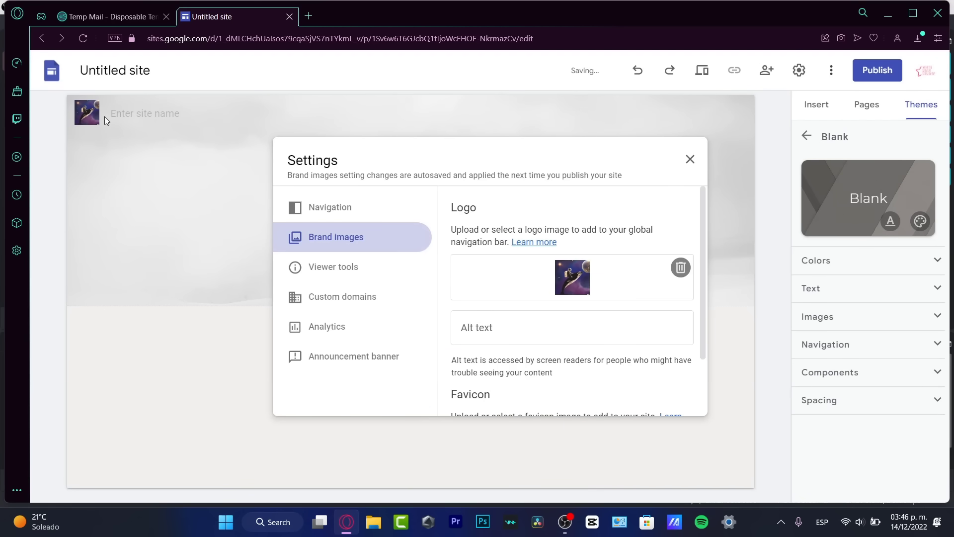
click(511, 336)
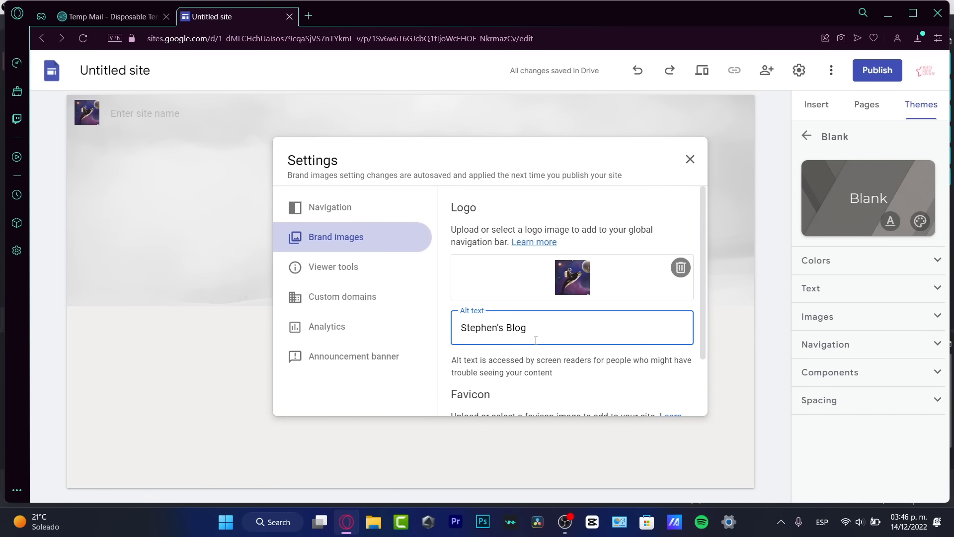
scroll(547, 357, down, 2)
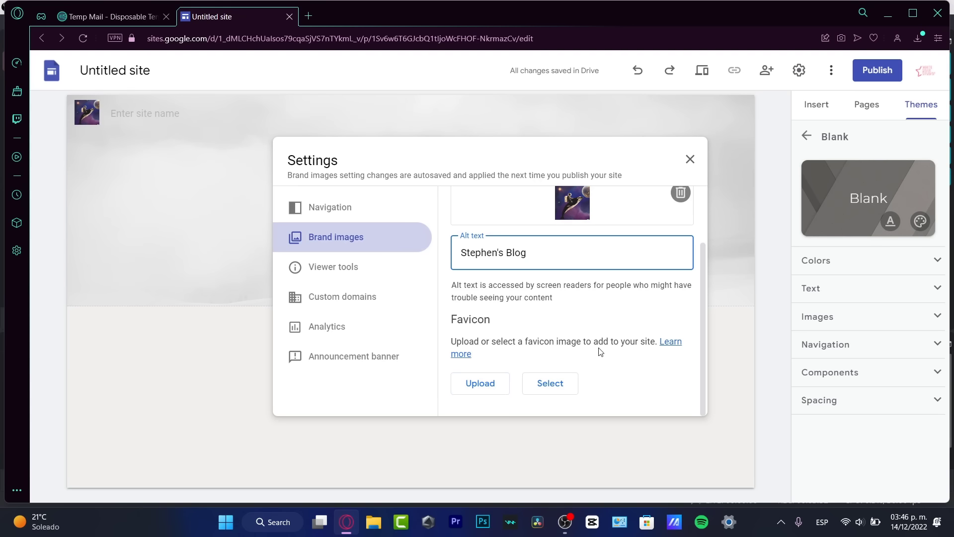
click(689, 159)
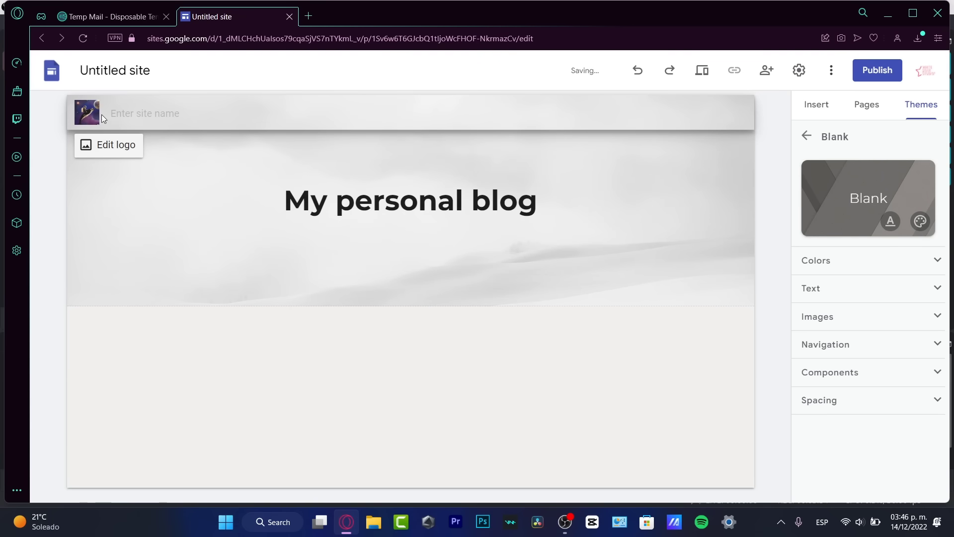
- Set the site name beside the logo to the owner's first name in possessive form followed by "Blog"
click(142, 110)
text(Stephen's Blog)
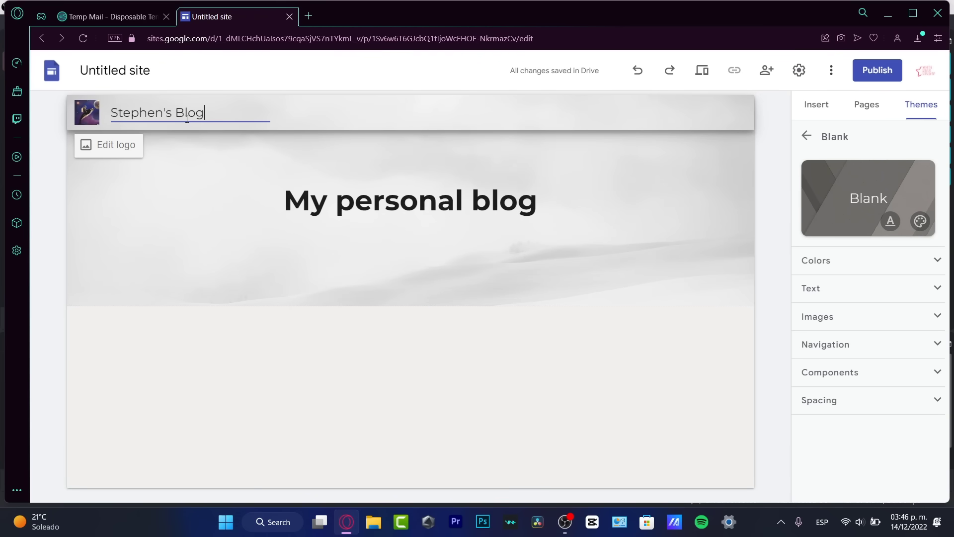
click(213, 170)
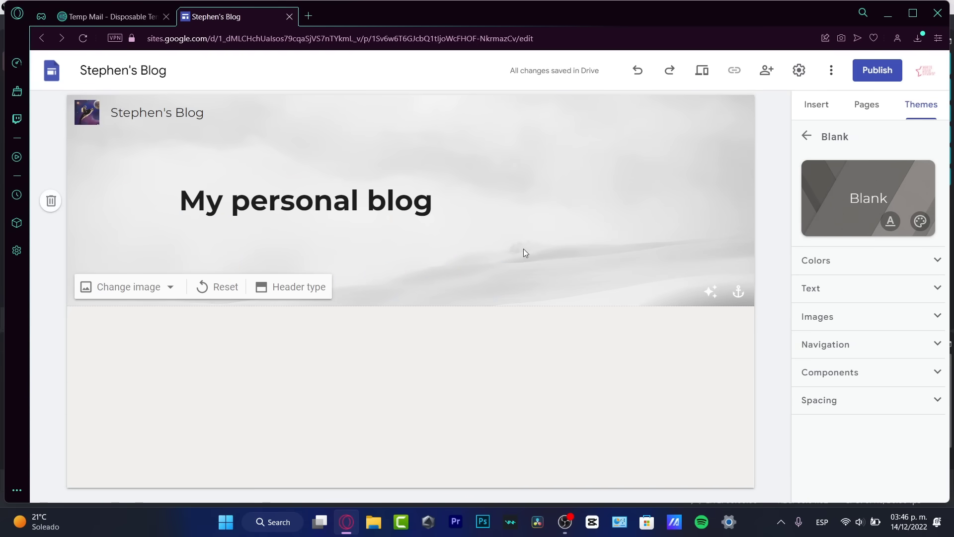
- Add the content block with one image beside a heading and text below the header
click(823, 110)
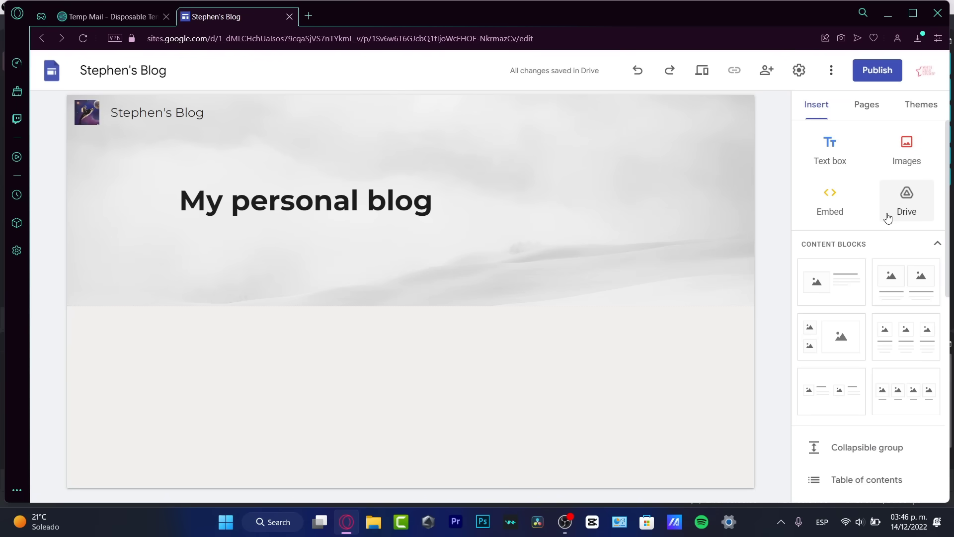
scroll(895, 254, down, 3)
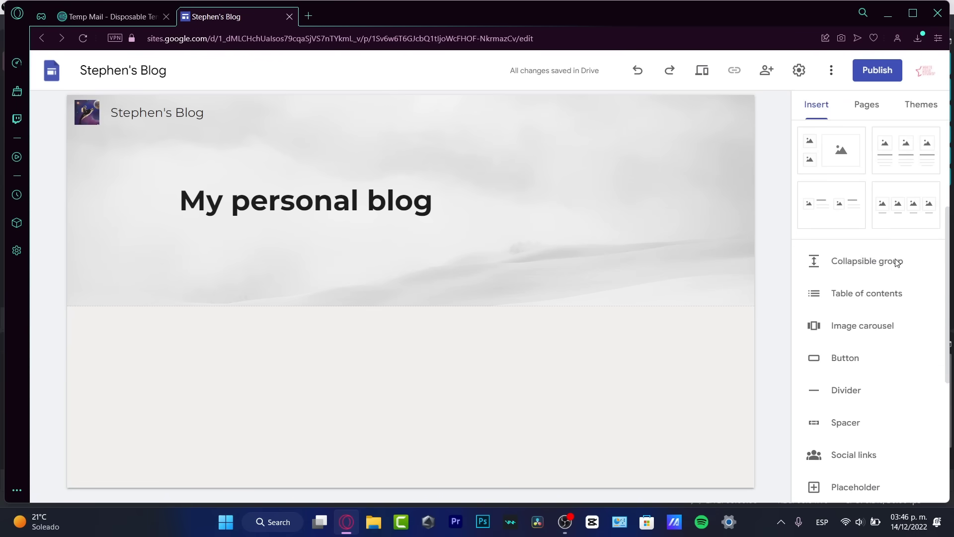
scroll(897, 264, up, 3)
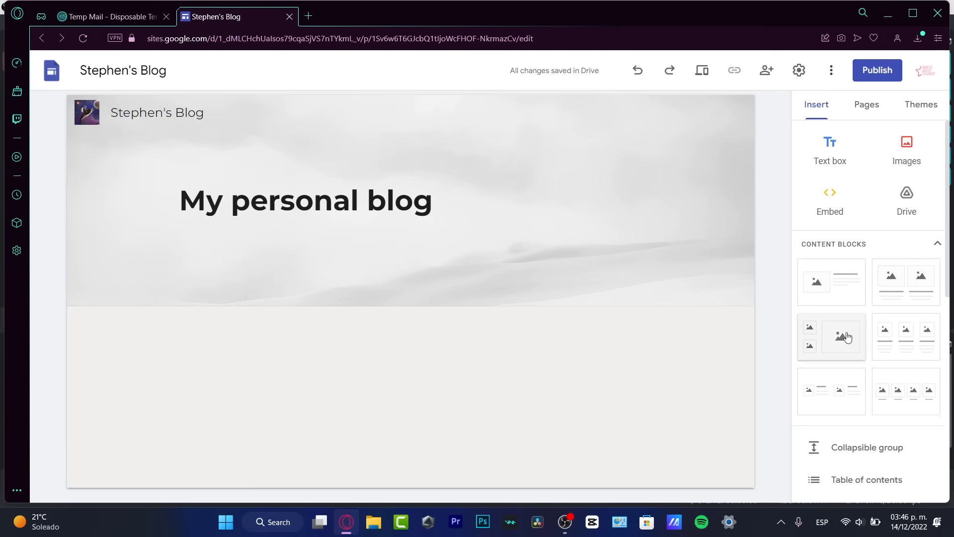
drag(803, 289, 518, 347)
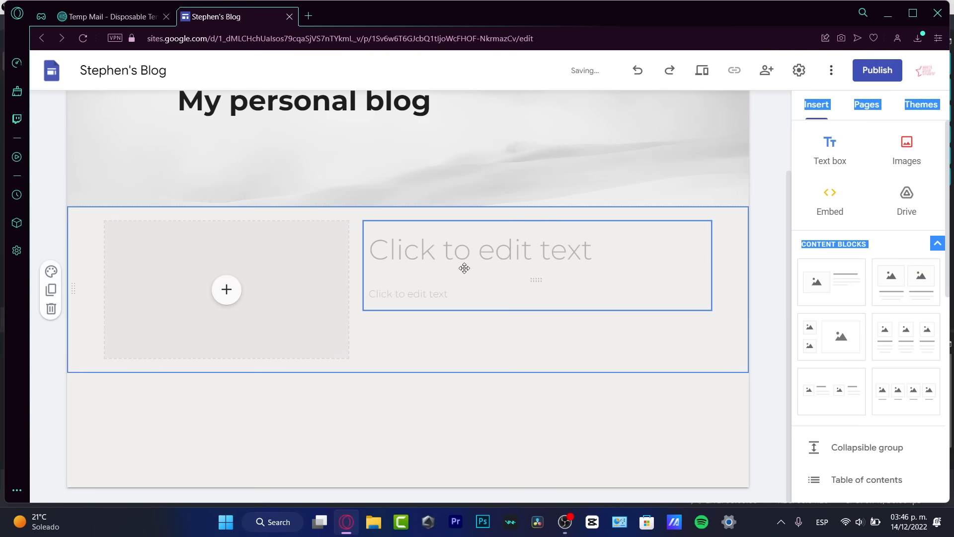
- Fill the content block with the heading "My first Post" and the text "Hey everybody this is my first post!"
click(428, 255)
text(My )
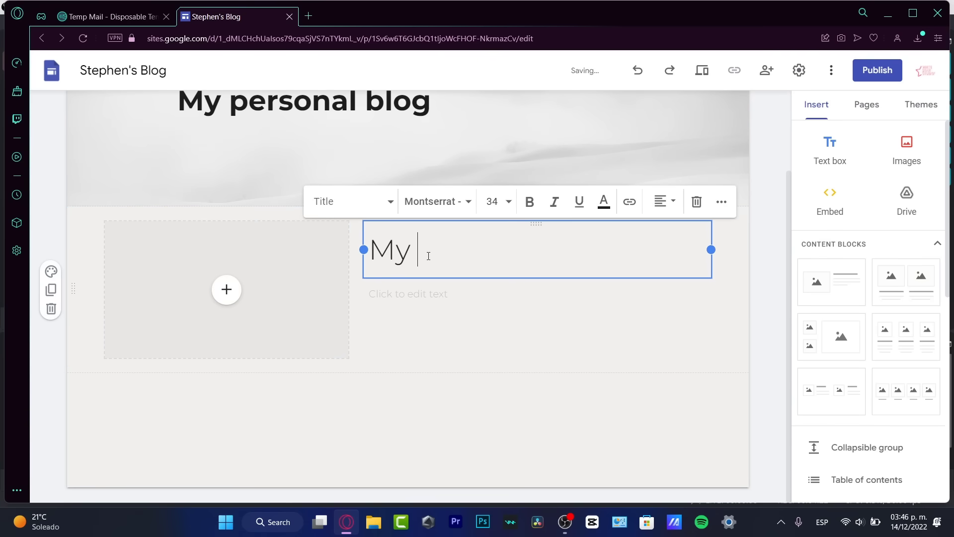
text(first Post)
click(466, 293)
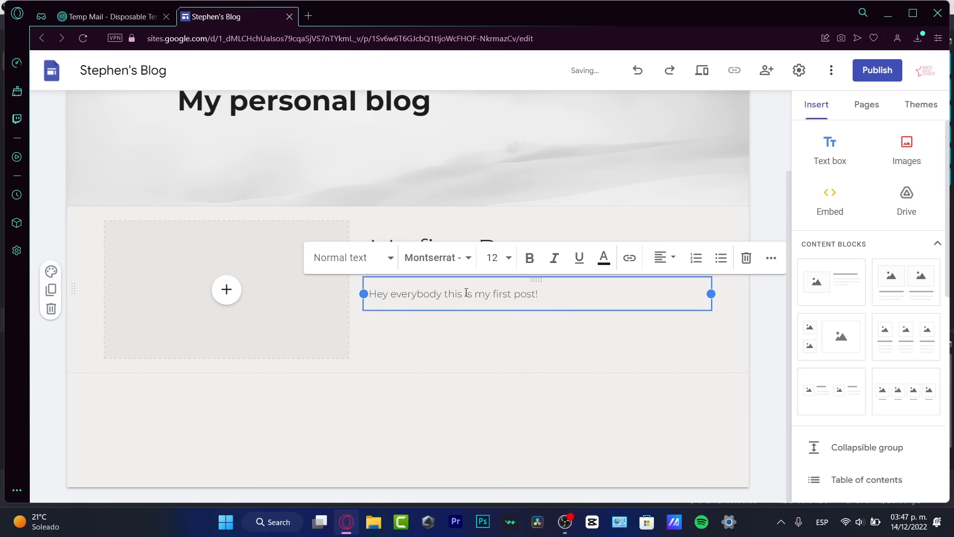
- Search Google Images for "writting" and insert the black-and-white photo of a person writing into the block's image placeholder
click(233, 300)
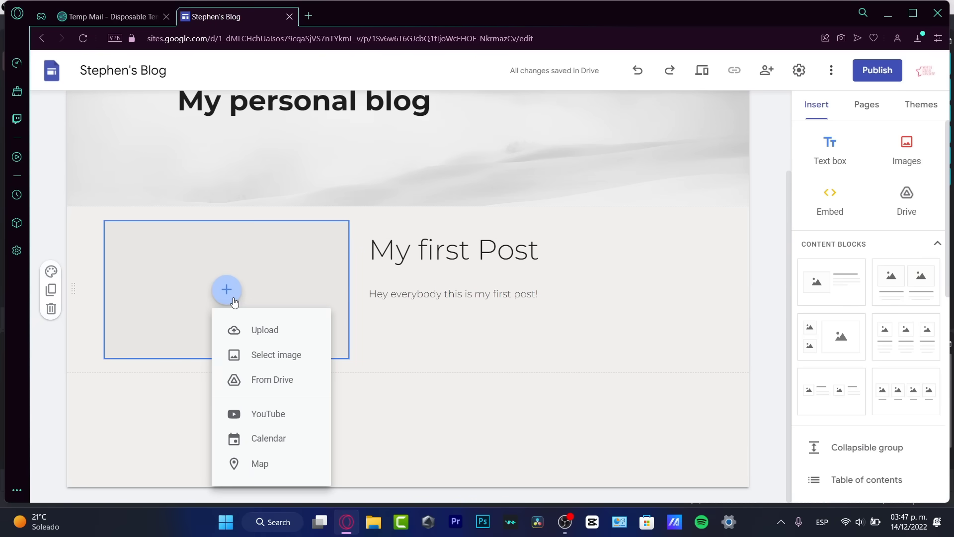
click(319, 352)
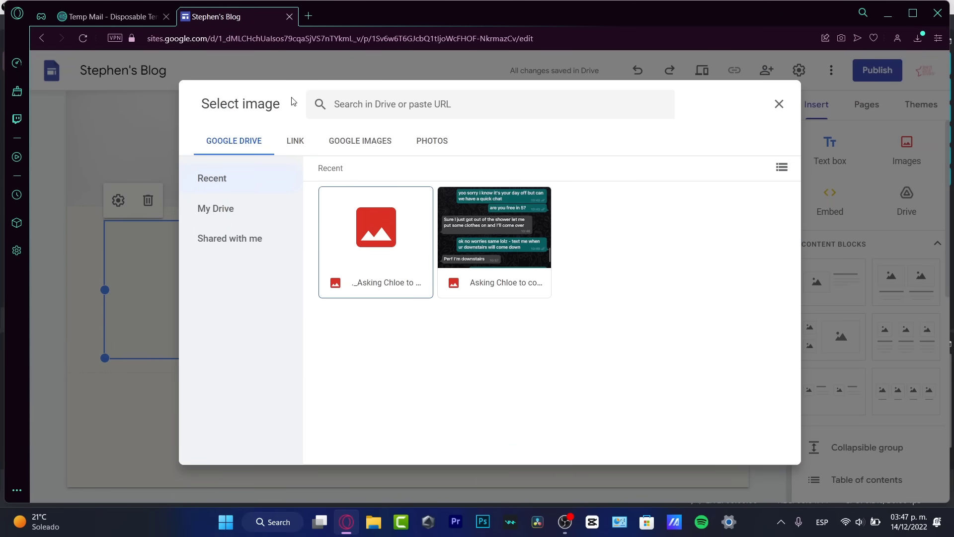
click(386, 142)
text(writting)
key(Return)
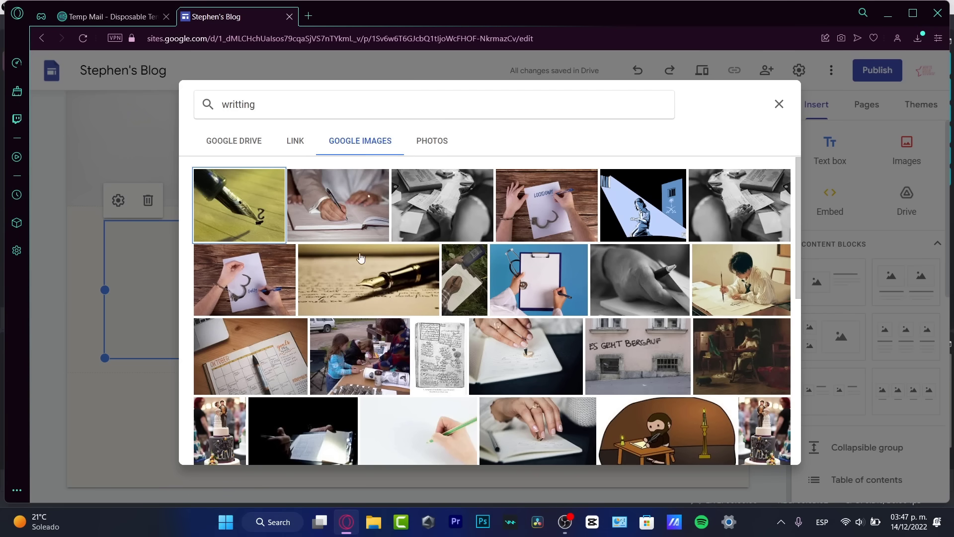
click(450, 201)
click(766, 452)
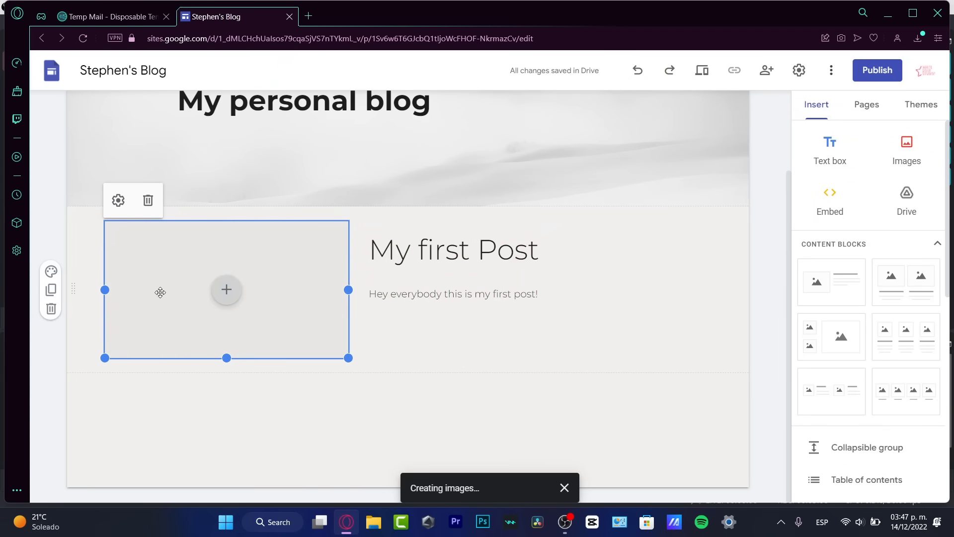
click(433, 347)
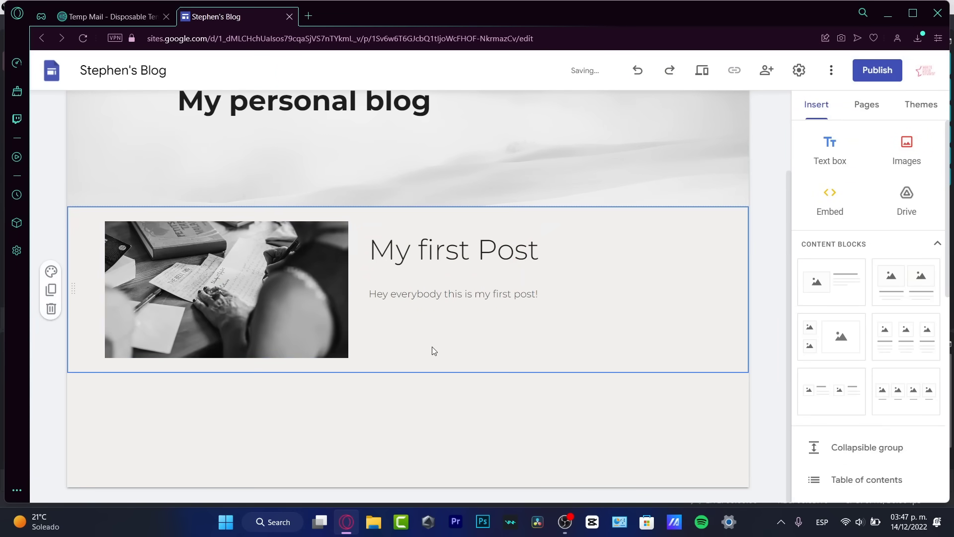
click(313, 294)
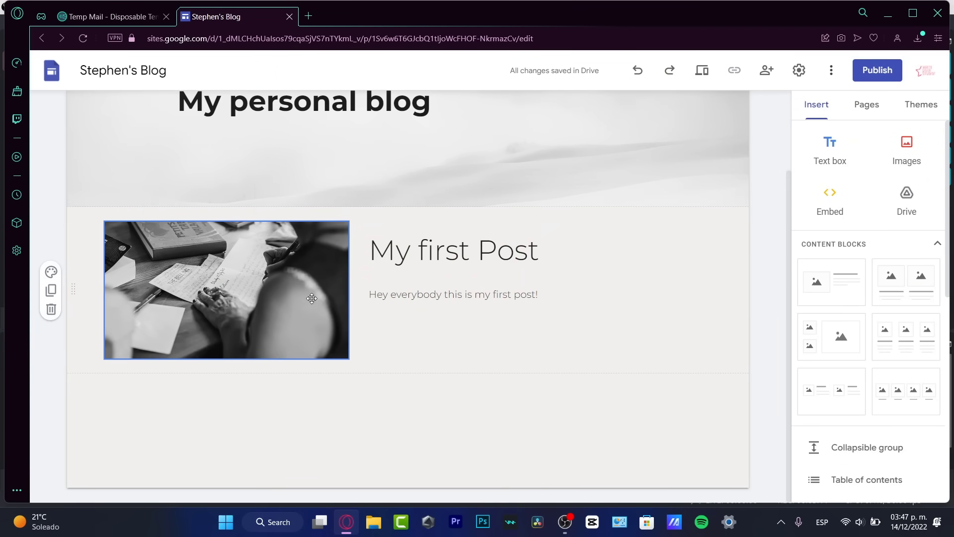
- Examine the site's page list and the Blank theme's Spacing, Components, Navigation, Images and Text settings
click(867, 104)
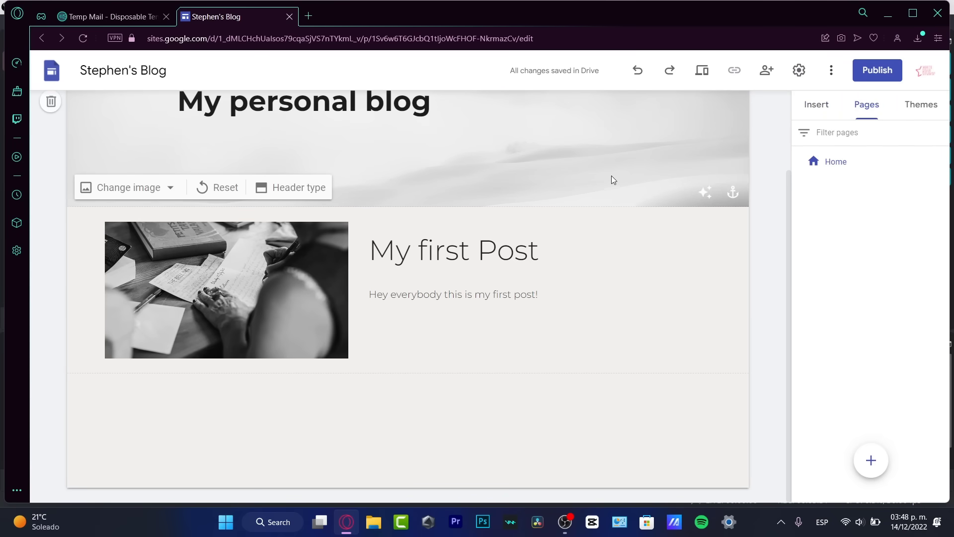
click(919, 104)
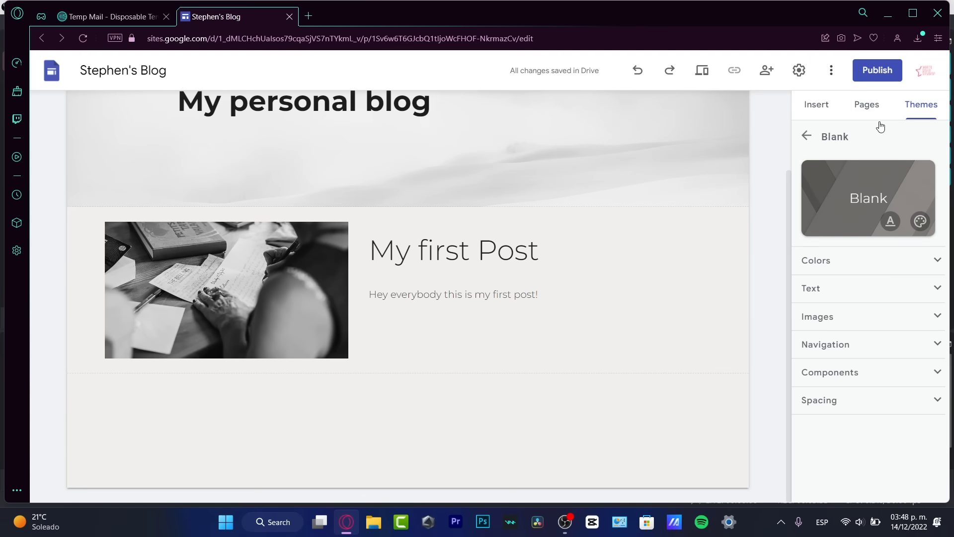
click(896, 404)
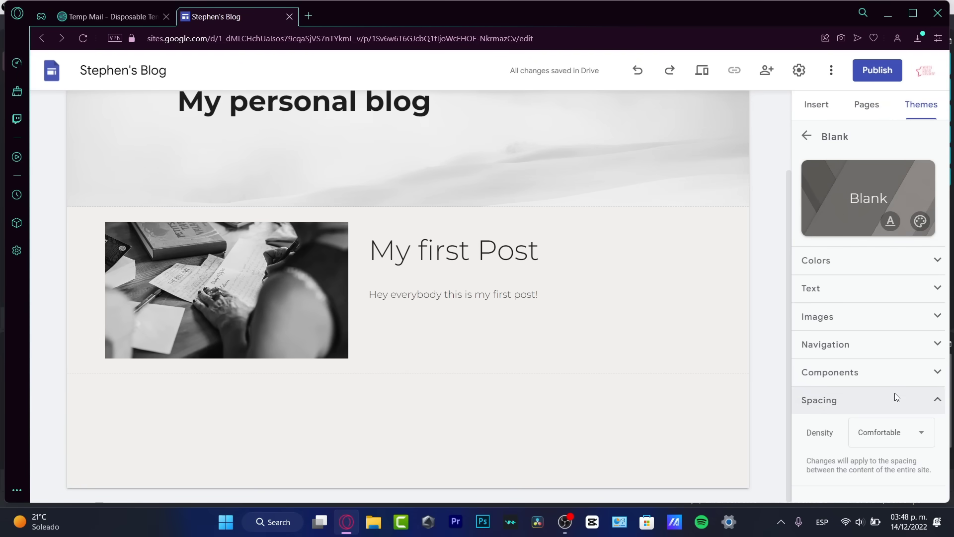
click(895, 379)
click(891, 348)
click(890, 325)
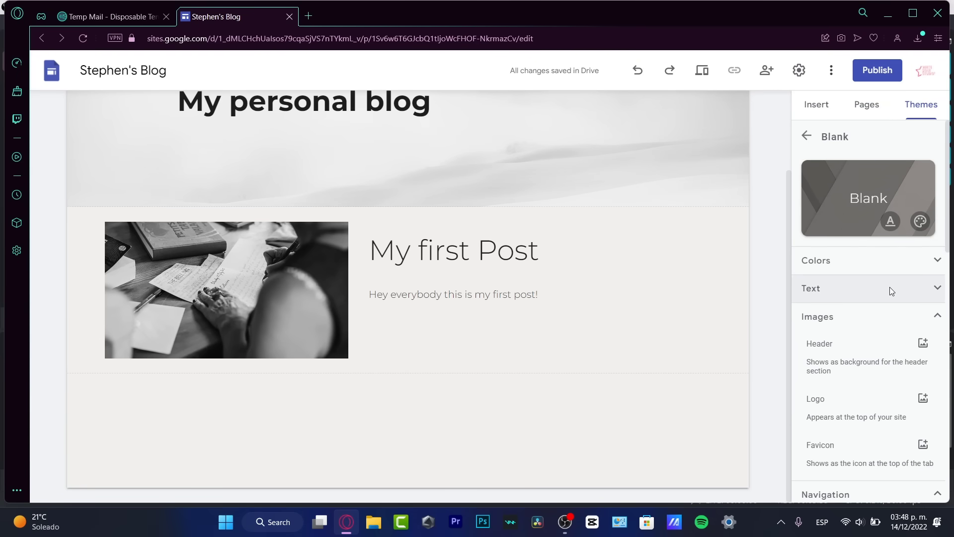
click(869, 288)
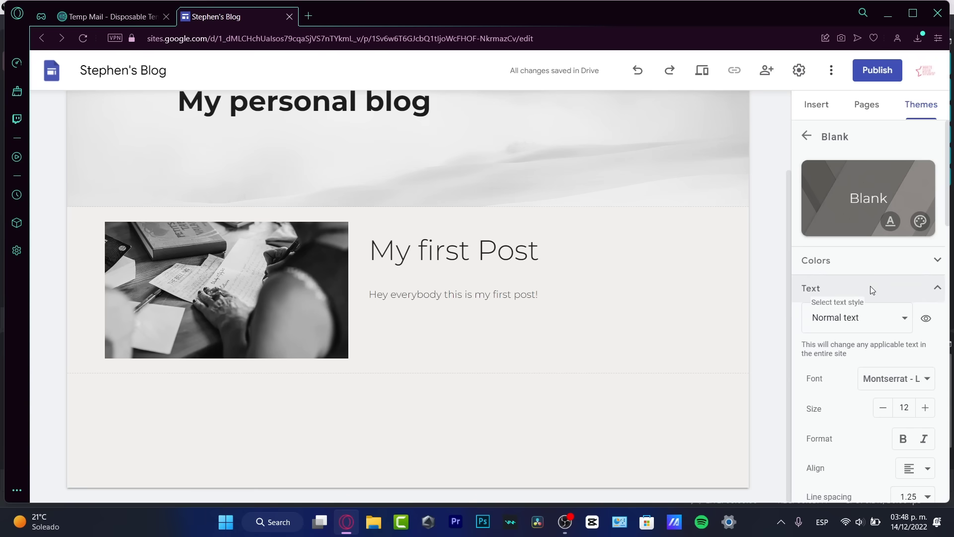
click(833, 102)
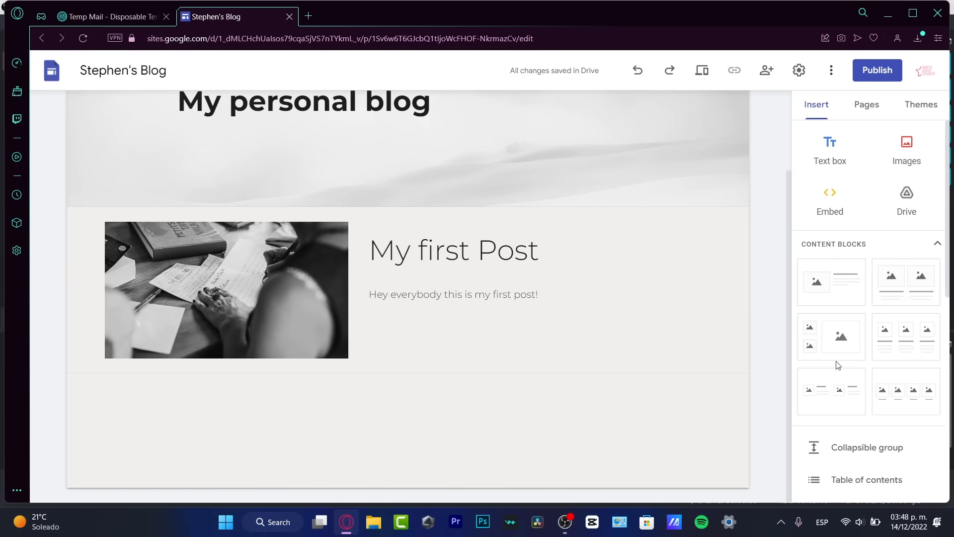
scroll(835, 363, down, 4)
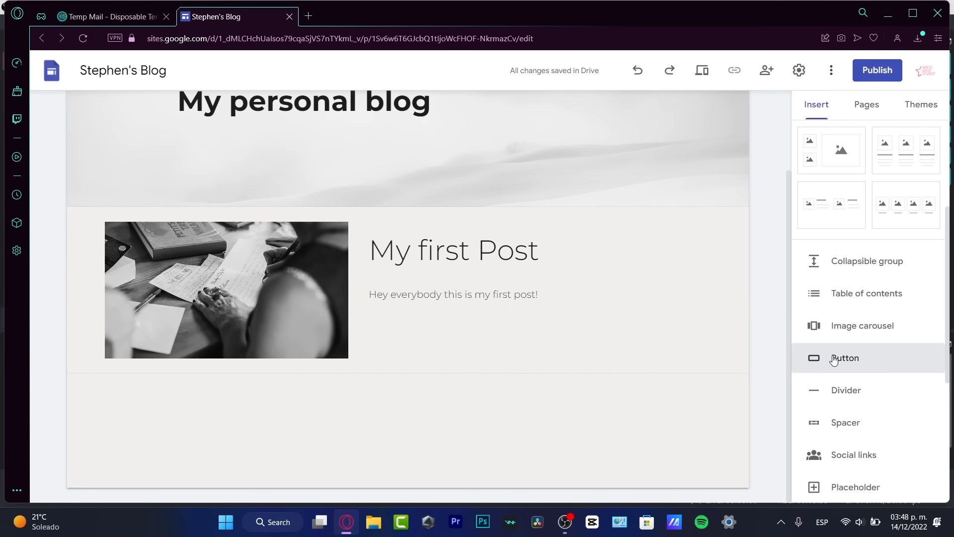
click(863, 359)
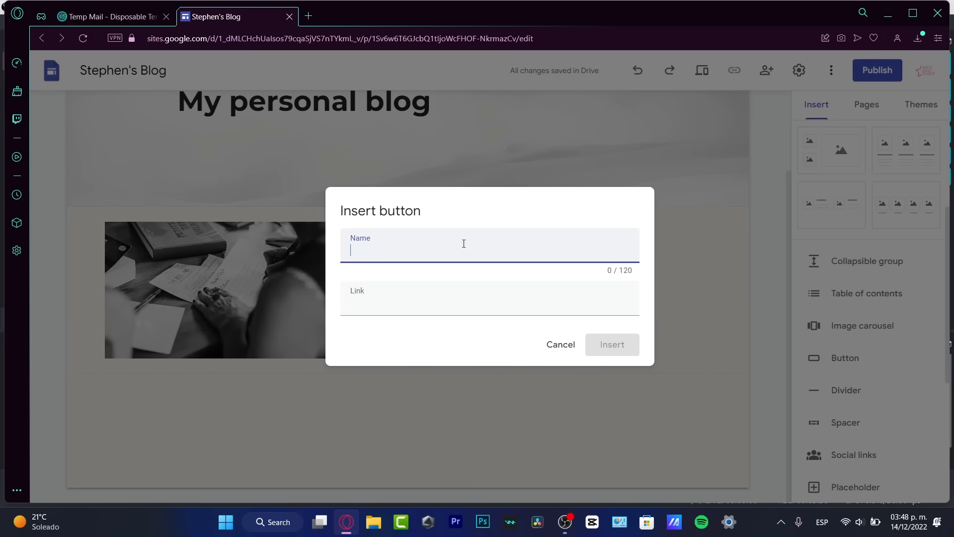
text(CC)
key(BackSpace)
text(lick here)
click(525, 310)
text(www.instagram.com)
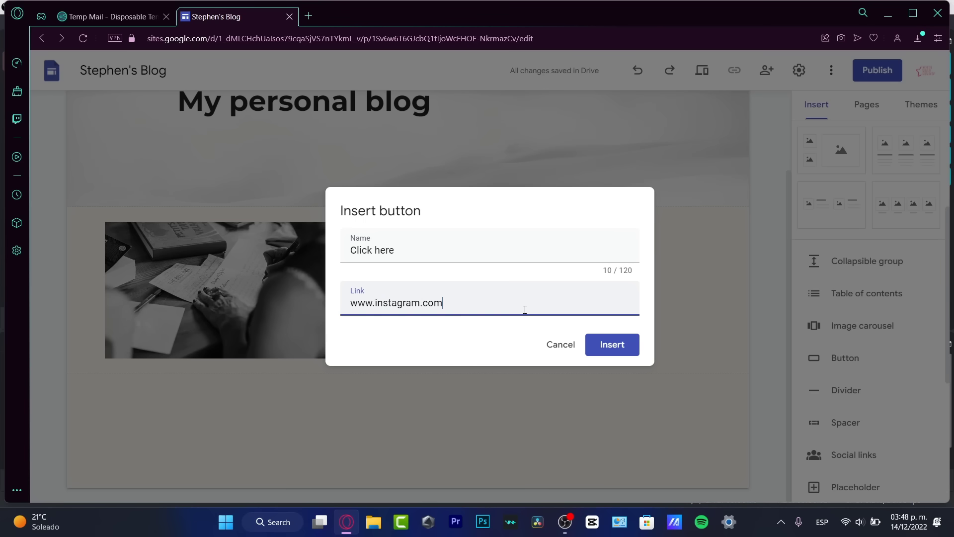
click(629, 346)
drag(174, 343, 683, 337)
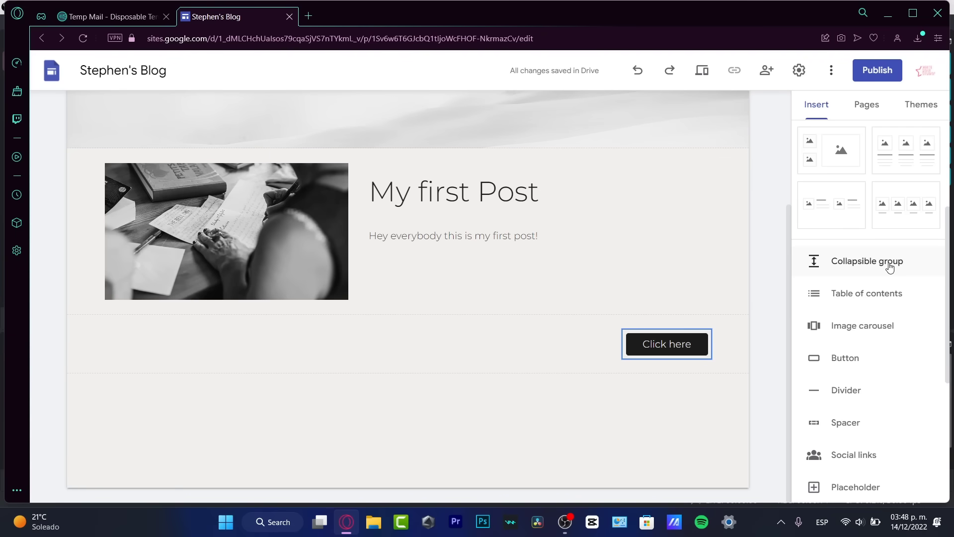
- Add a text box below the button with the text "HIT ME UP ON MY INSTAGRAM"
scroll(874, 323, down, 3)
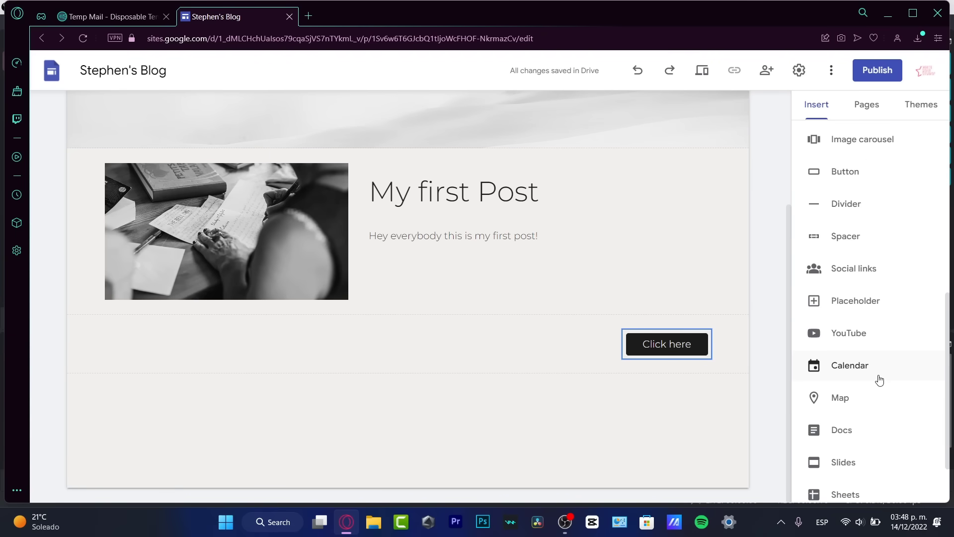
scroll(878, 382, up, 3)
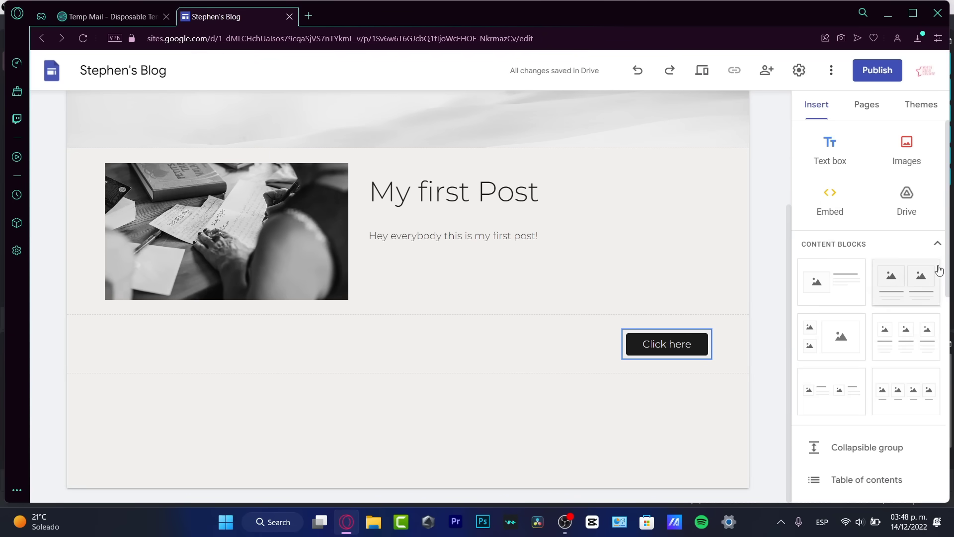
click(836, 160)
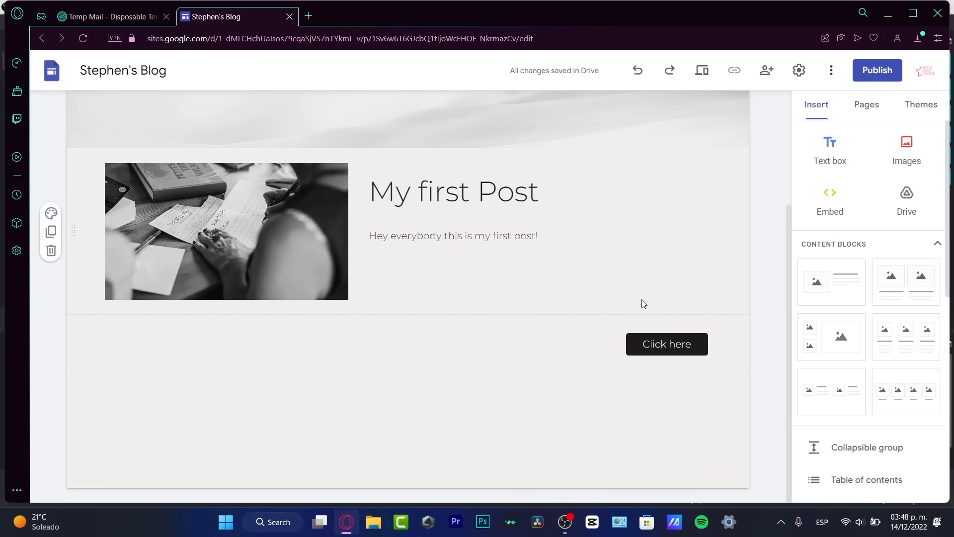
click(827, 146)
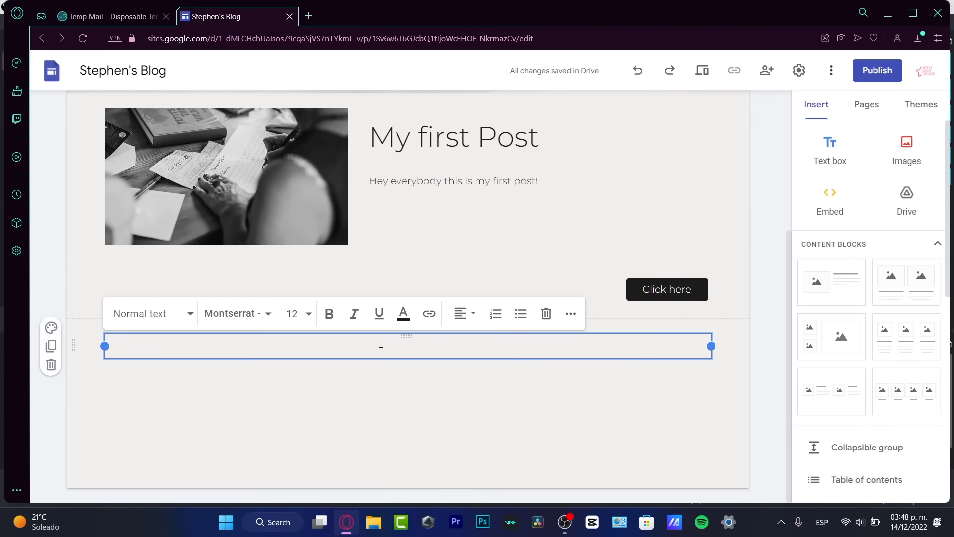
text(P ON MY I)
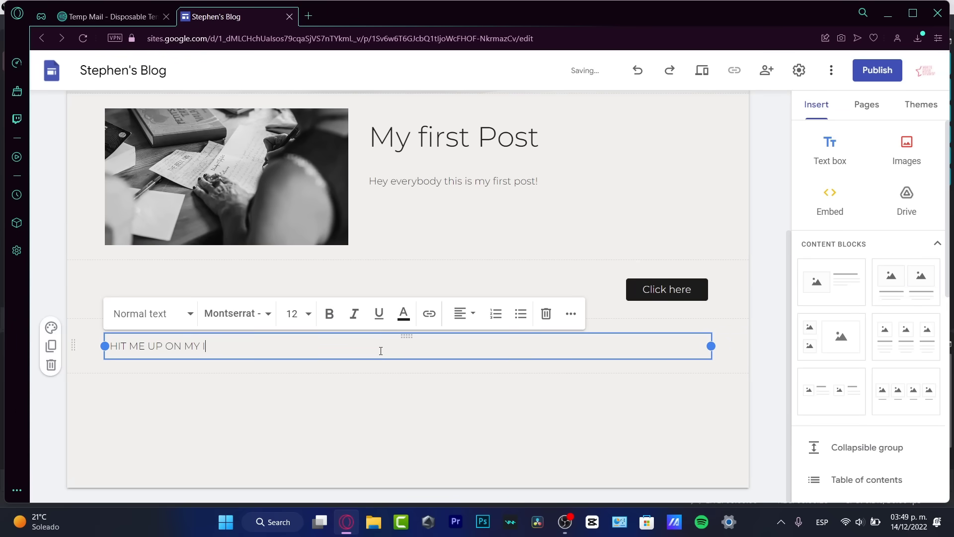
key(BackSpace)
text(TAGRAM)
- Narrow the Instagram text box to just wider than its text and center the text
drag(711, 346, 297, 348)
click(248, 348)
click(461, 314)
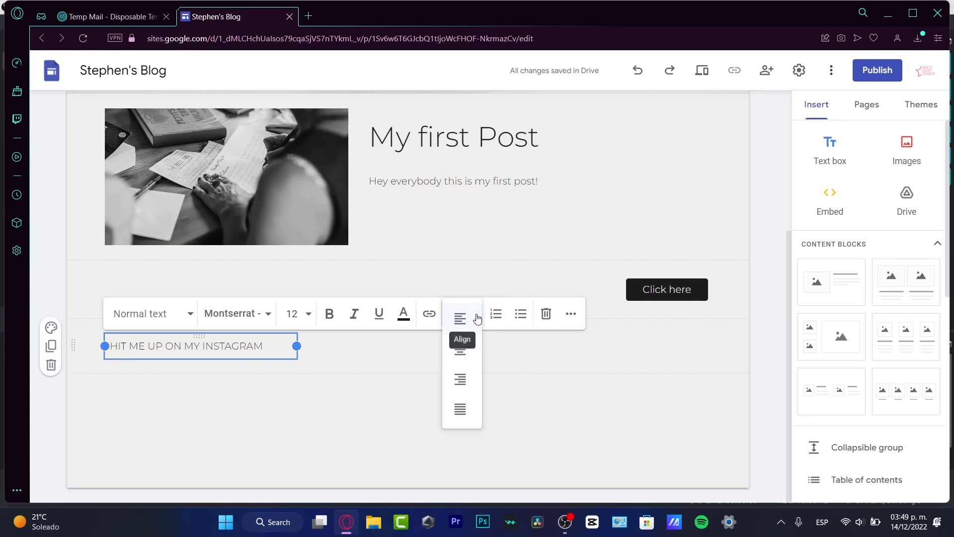
click(461, 351)
click(232, 373)
drag(239, 345, 259, 346)
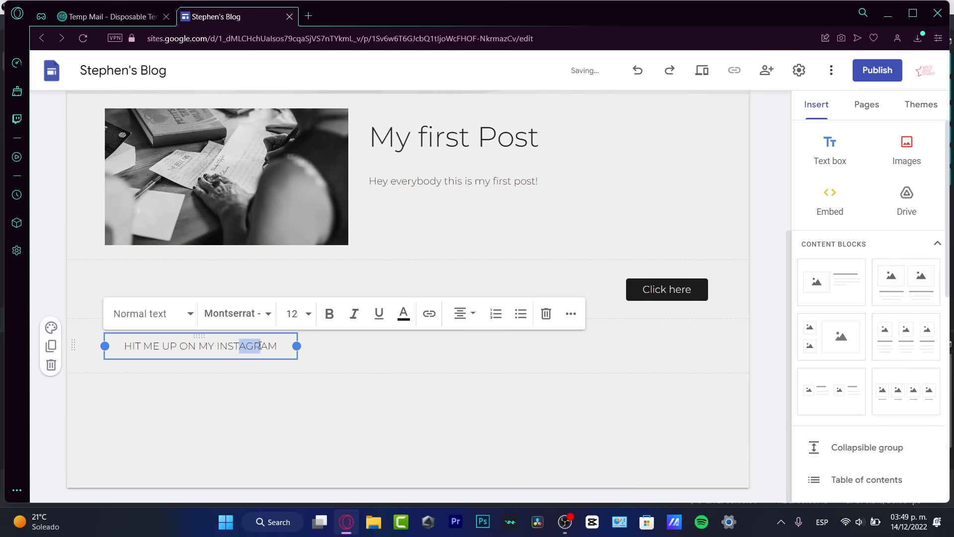
- Move the Instagram text to the right part of the page and stack the "Click here" button directly above it
drag(200, 337, 633, 266)
click(193, 286)
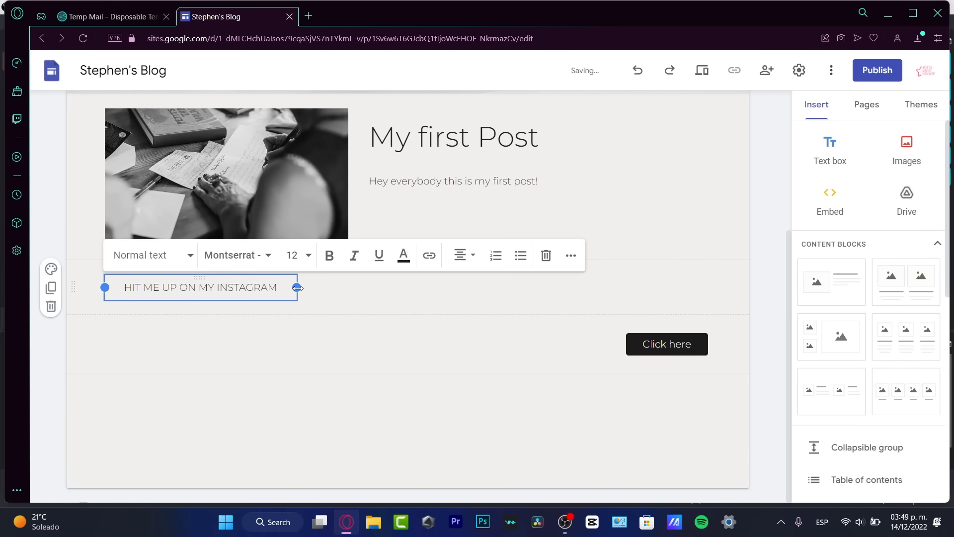
drag(297, 287, 748, 303)
drag(104, 287, 526, 305)
click(582, 347)
drag(676, 348, 610, 274)
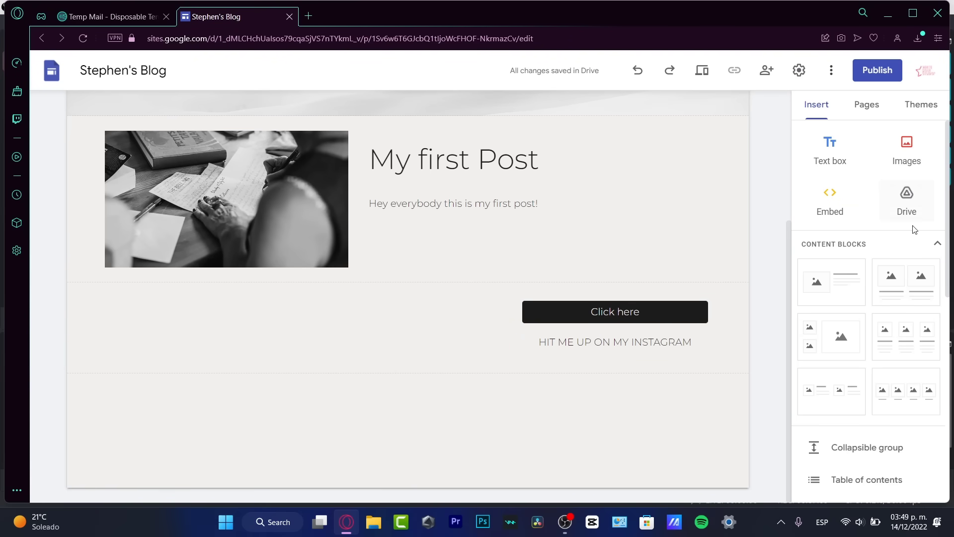
- Search Google Images for "INSTAGRAM LOGO" and insert the grey circular Instagram logo into the page
click(920, 162)
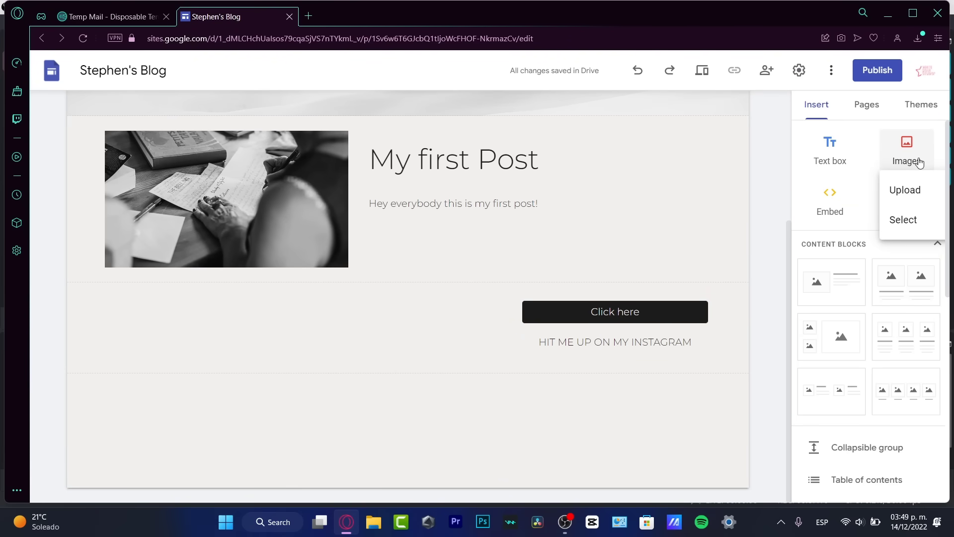
click(928, 194)
click(931, 204)
click(912, 161)
click(905, 219)
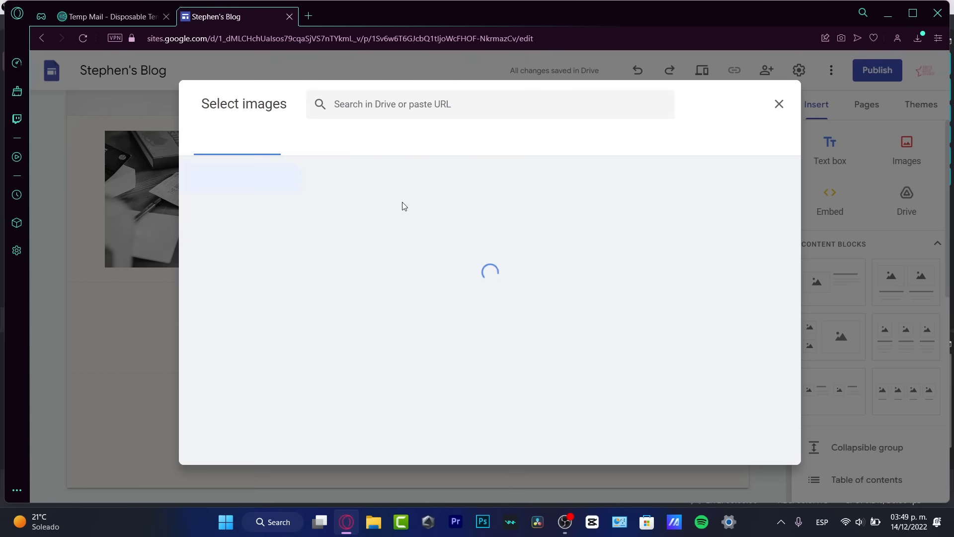
click(375, 143)
text(INSTAGRAM )
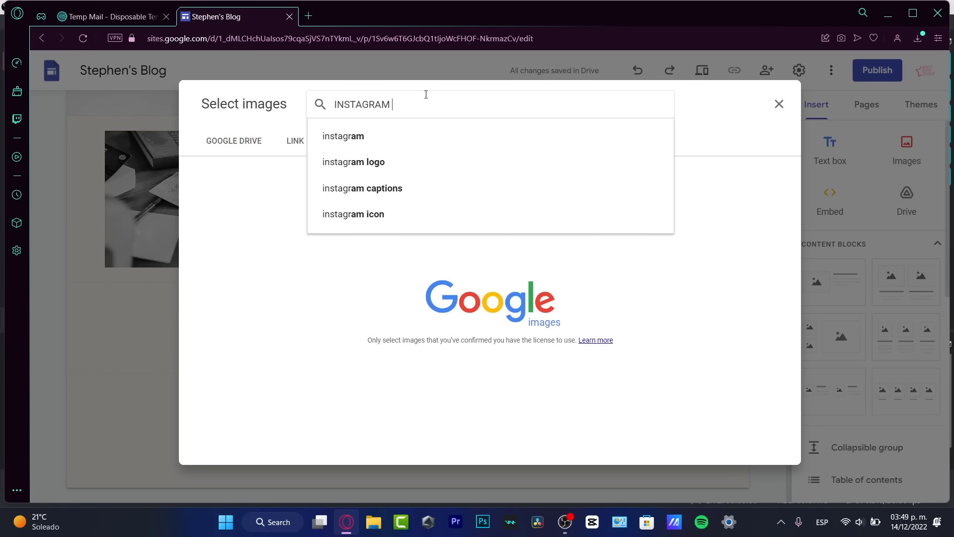
text(LOGO)
key(Return)
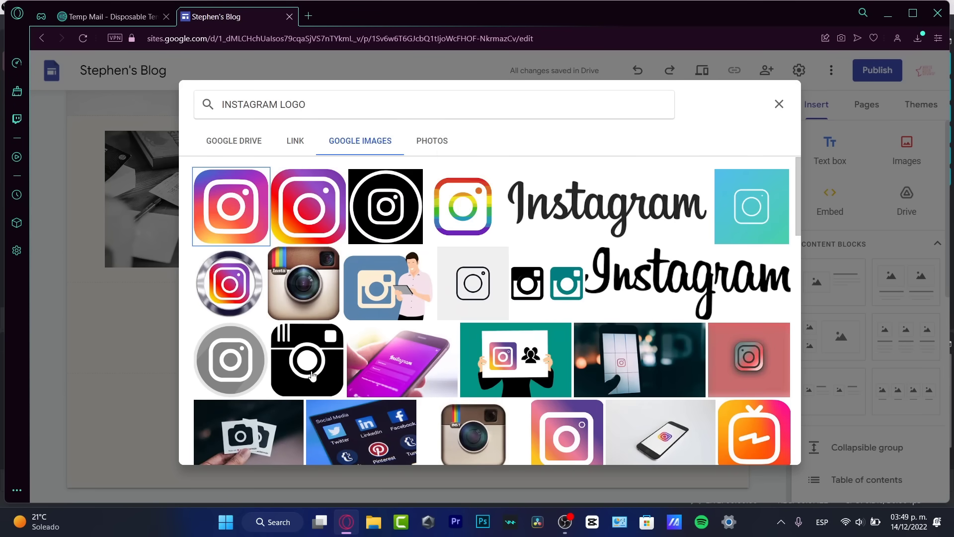
click(248, 366)
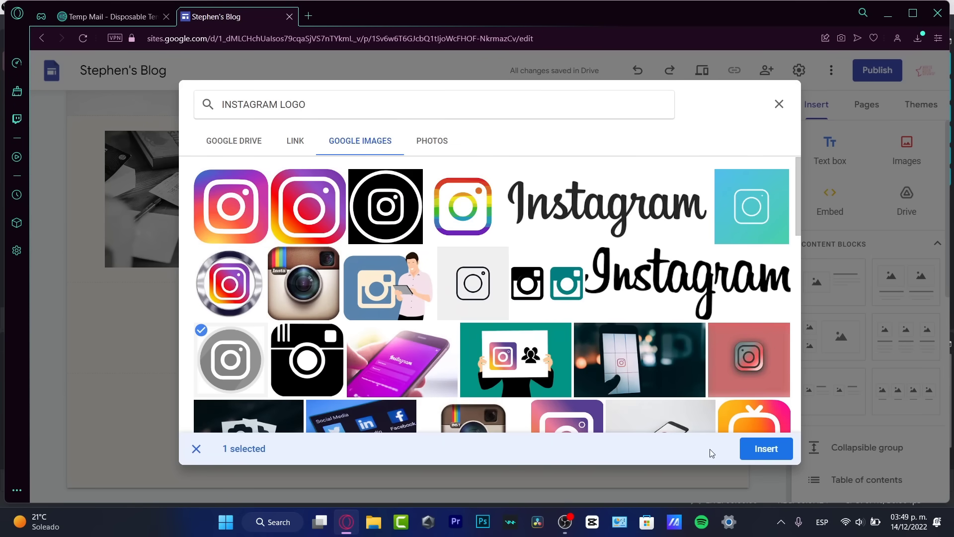
click(791, 442)
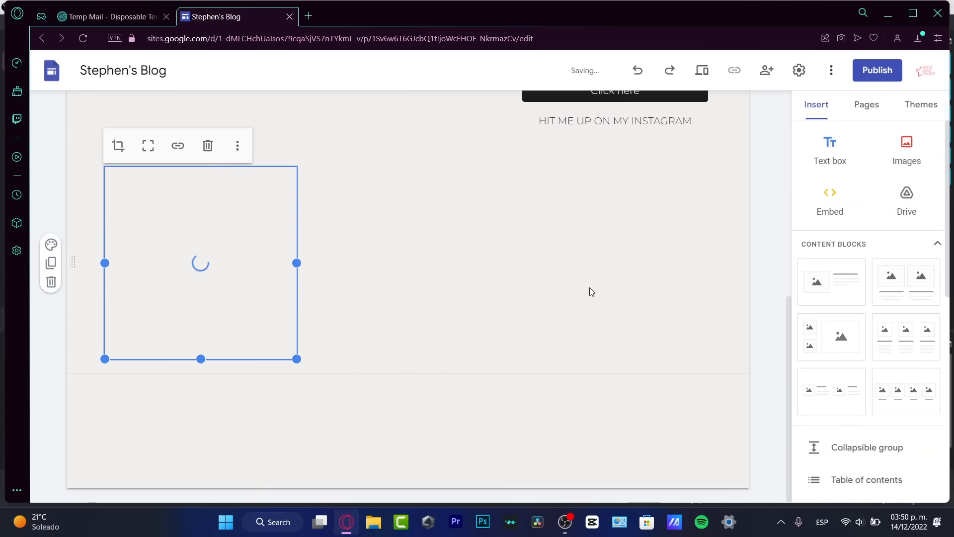
- Shrink the Instagram logo to a small icon and place it directly beside the "Click here" button
scroll(441, 284, up, 4)
drag(293, 393, 458, 276)
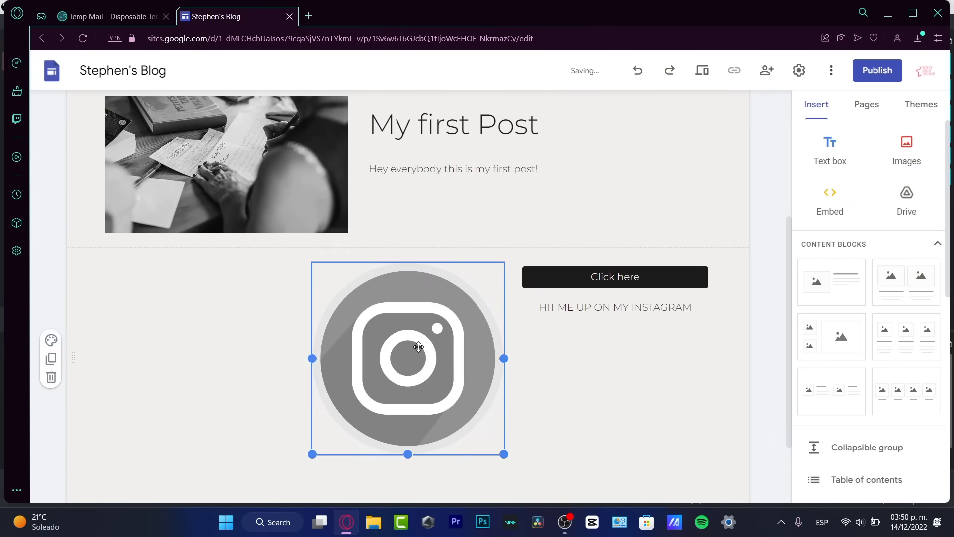
drag(309, 451, 433, 324)
click(407, 320)
click(486, 324)
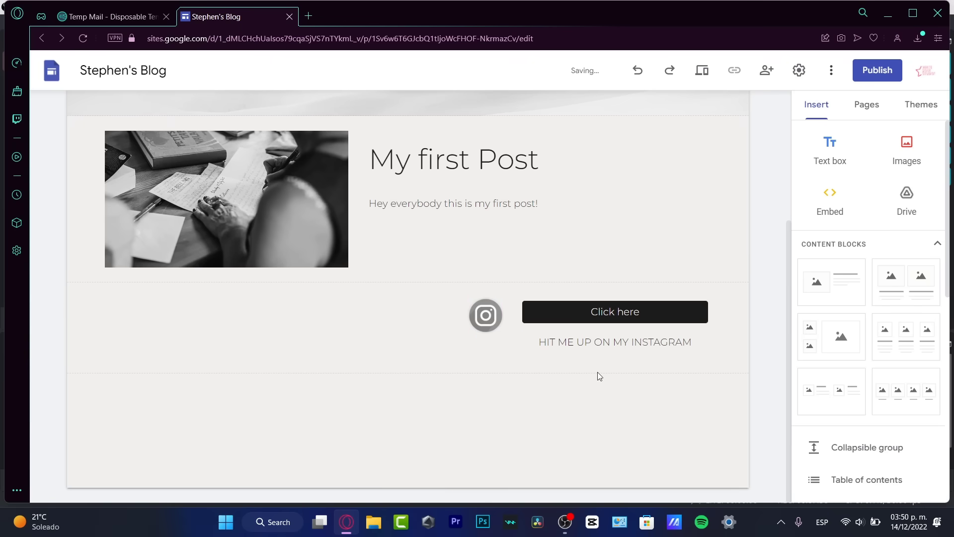
scroll(591, 358, down, 1)
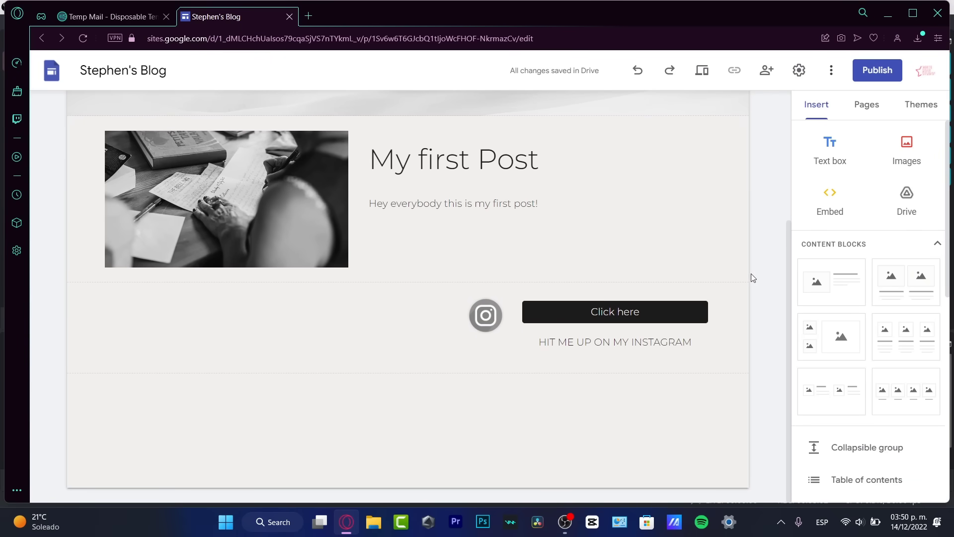
click(835, 205)
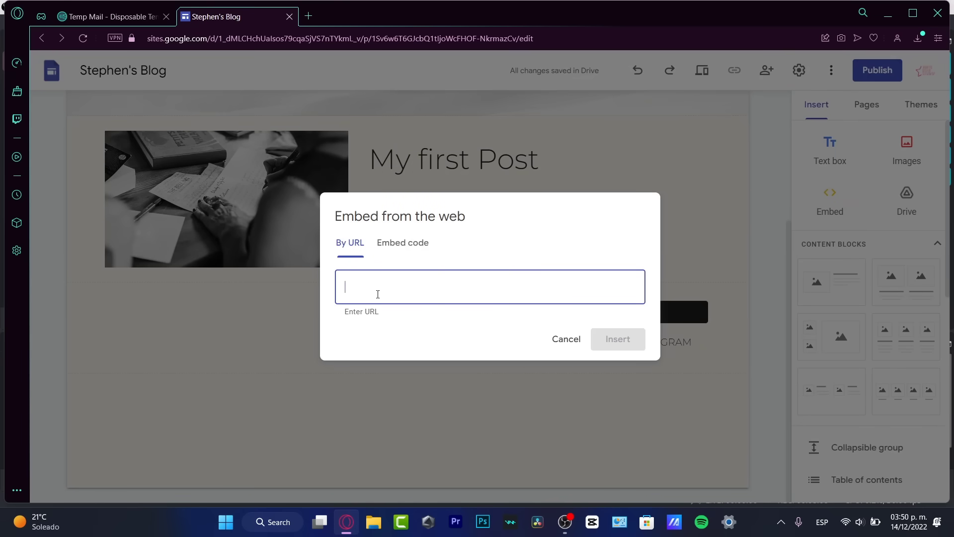
click(567, 339)
scroll(890, 290, down, 8)
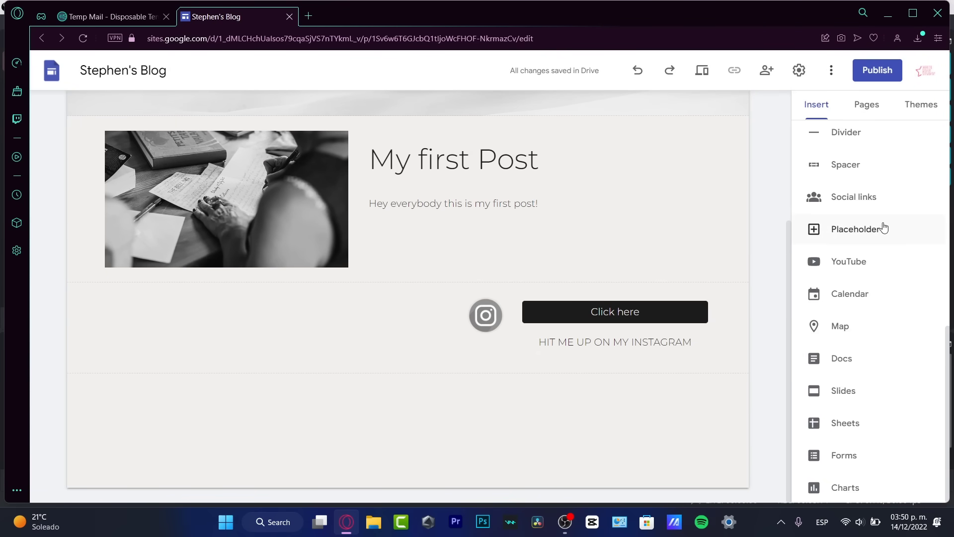
scroll(875, 209, up, 4)
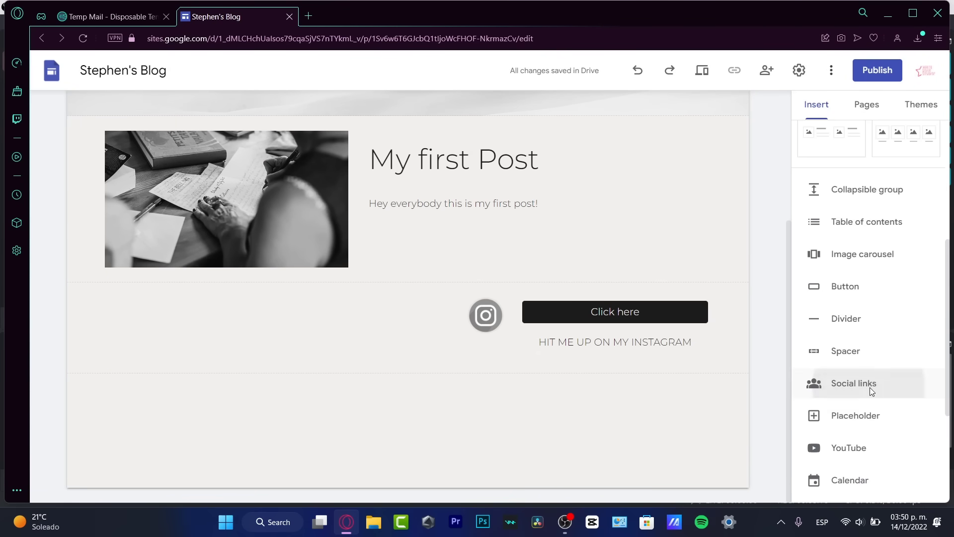
click(840, 386)
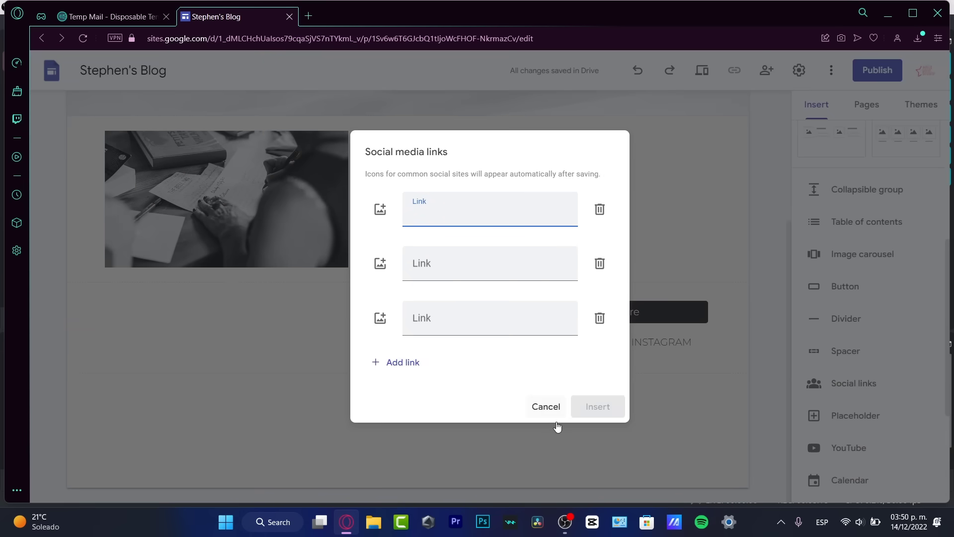
click(548, 409)
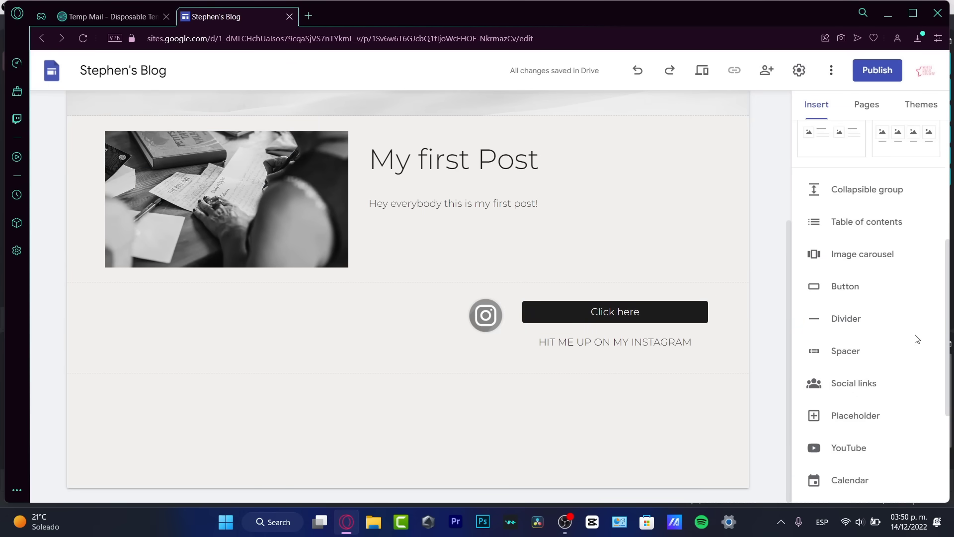
- Insert an Instagram social link using a logo from a Google Images search for "instagram logo", and place it beside the "My first Post" heading
click(889, 385)
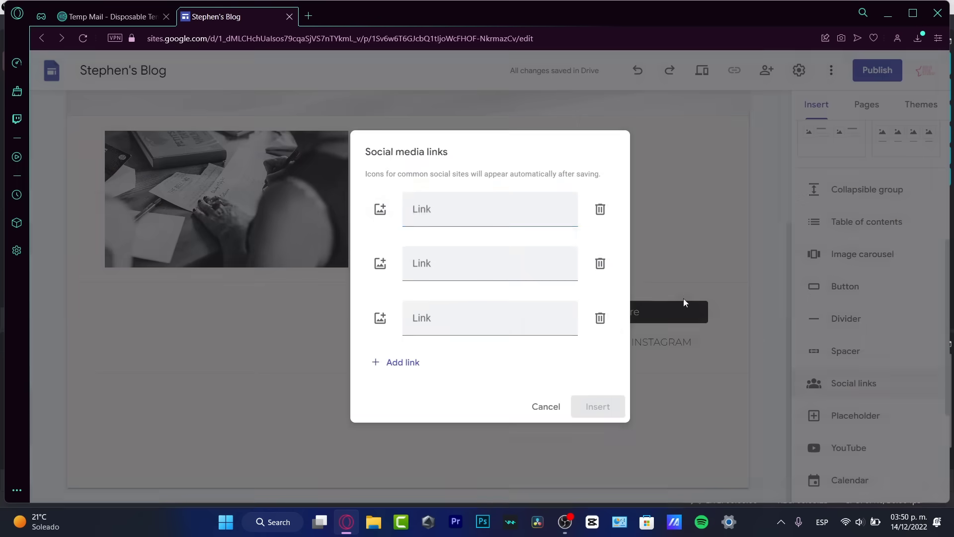
click(379, 219)
click(413, 238)
click(491, 235)
click(380, 209)
click(393, 259)
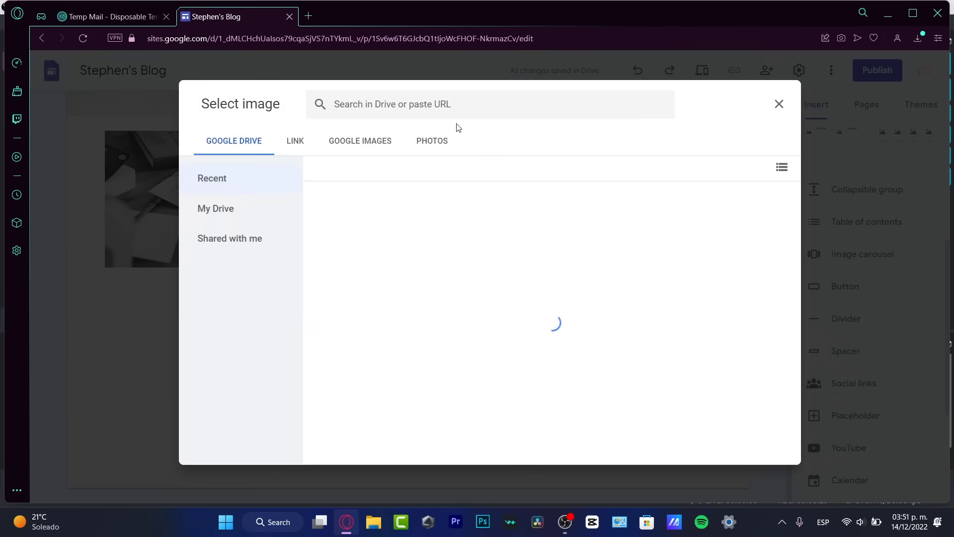
click(425, 140)
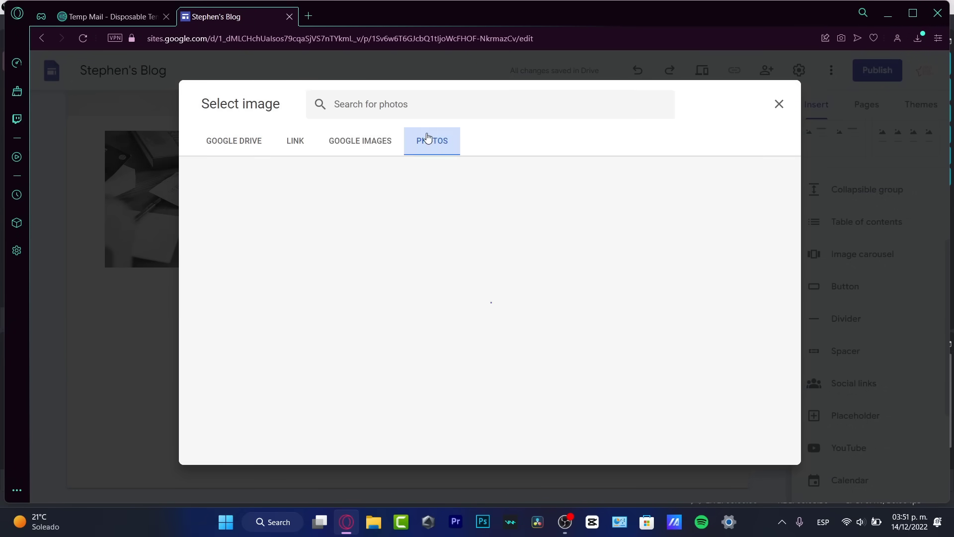
click(374, 137)
text(instagram logo)
key(Return)
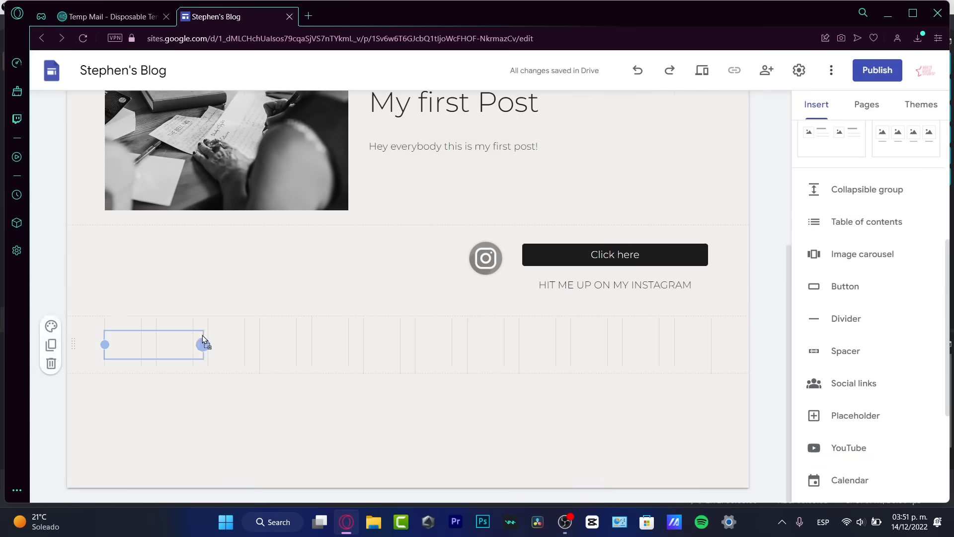
drag(204, 341, 667, 144)
- Search YouTube for "unboxing iphone 14" and insert the video "iPhone 14 Unboxing and Camera Test - ASMR" into the page
click(848, 447)
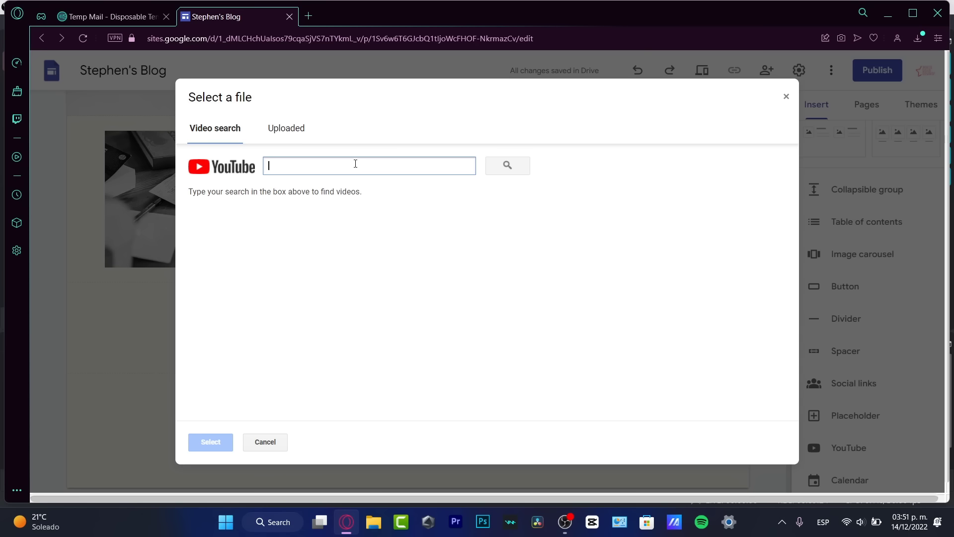
text(unboxing iphone 14)
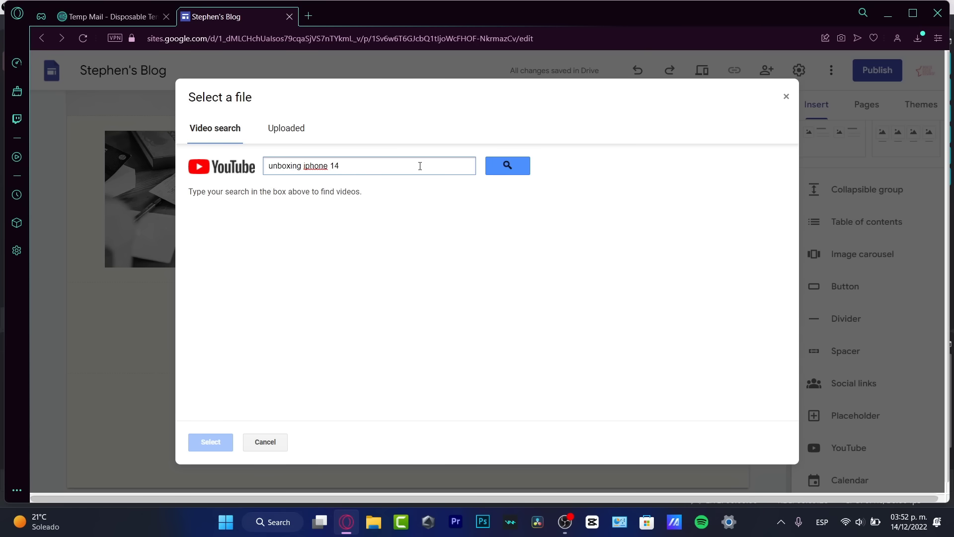
click(509, 166)
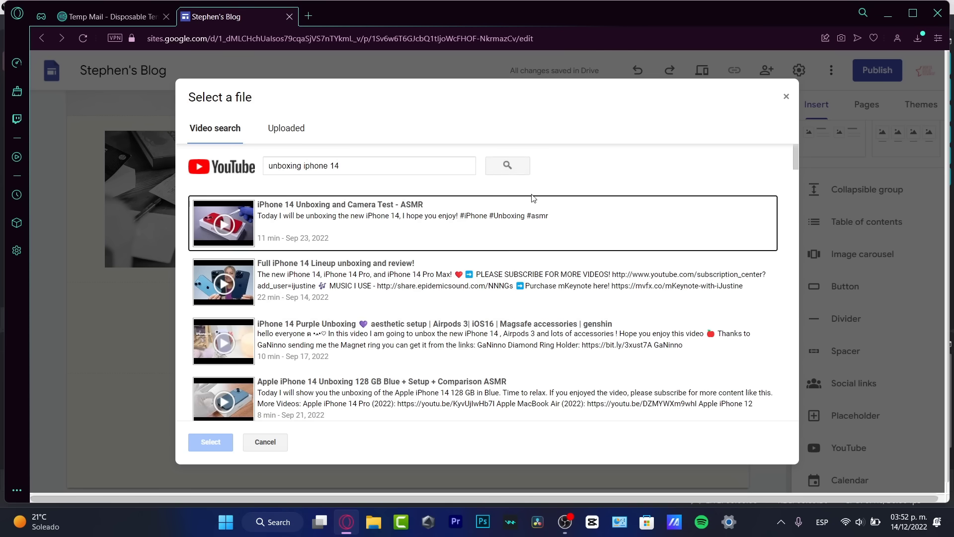
double_click(373, 231)
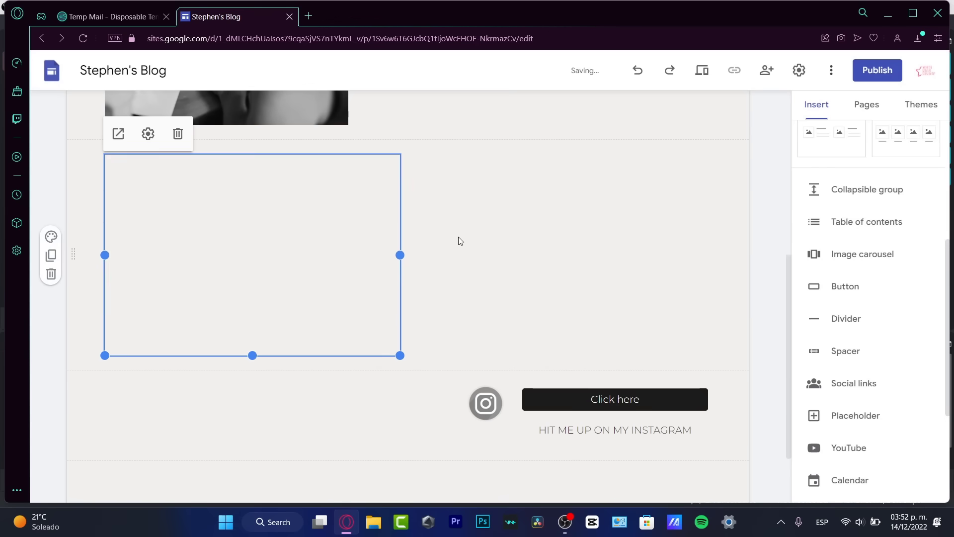
- Move the iPhone 14 video into its own section below the Instagram button
drag(305, 317, 236, 397)
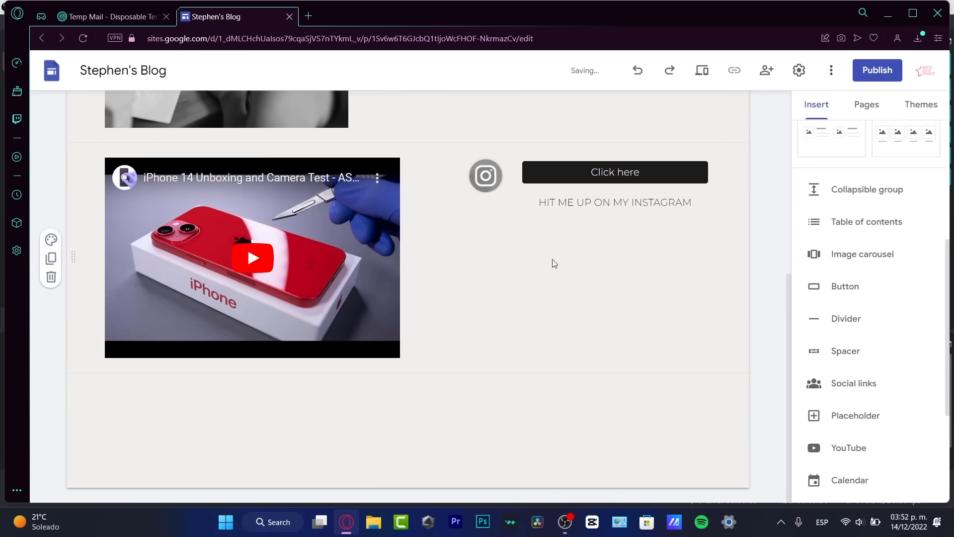
scroll(555, 264, up, 4)
scroll(596, 334, down, 4)
drag(248, 298, 252, 394)
scroll(462, 321, up, 8)
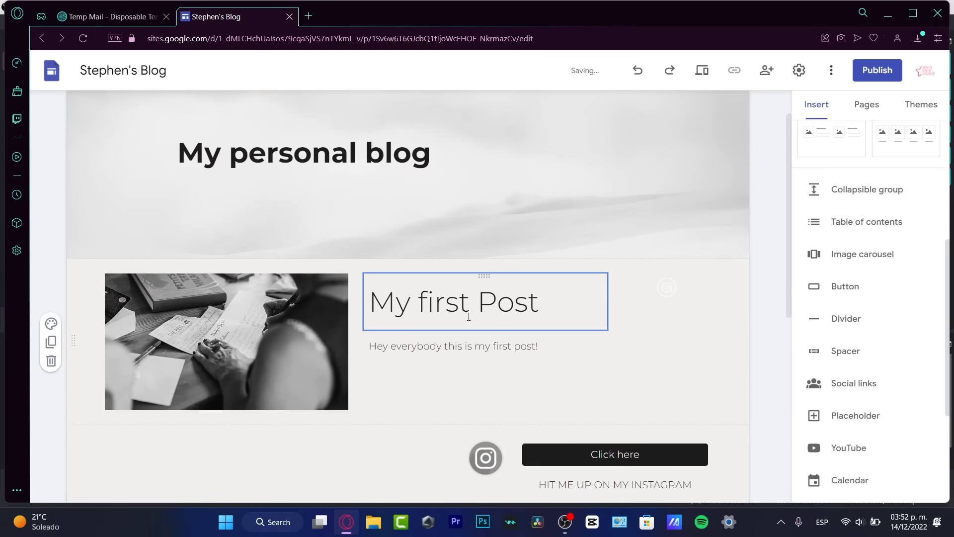
scroll(477, 309, down, 4)
scroll(607, 355, down, 4)
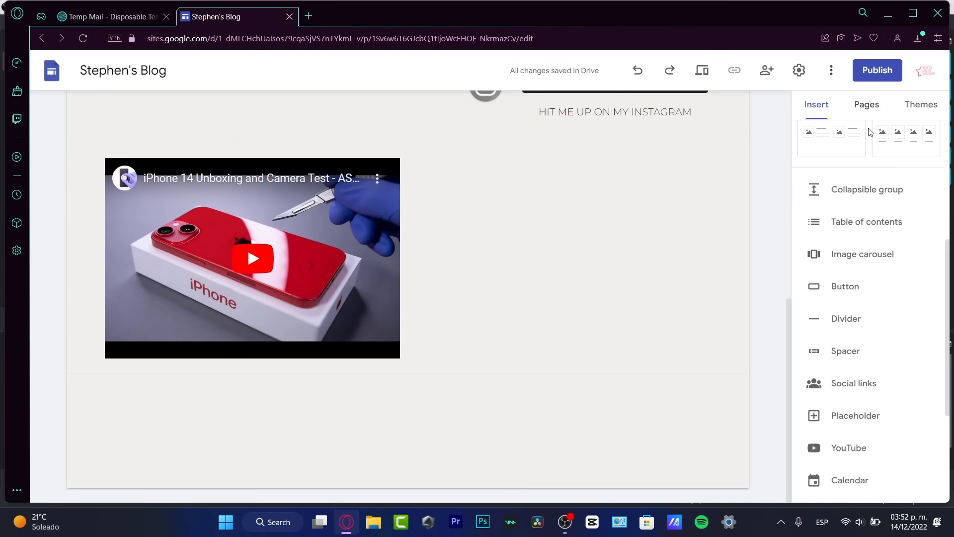
- Add a text box beside the video reading "This is a video where you are going to see the unboxing of the iPhone 14. Let me know what you think about this video."
scroll(871, 149, up, 5)
click(840, 154)
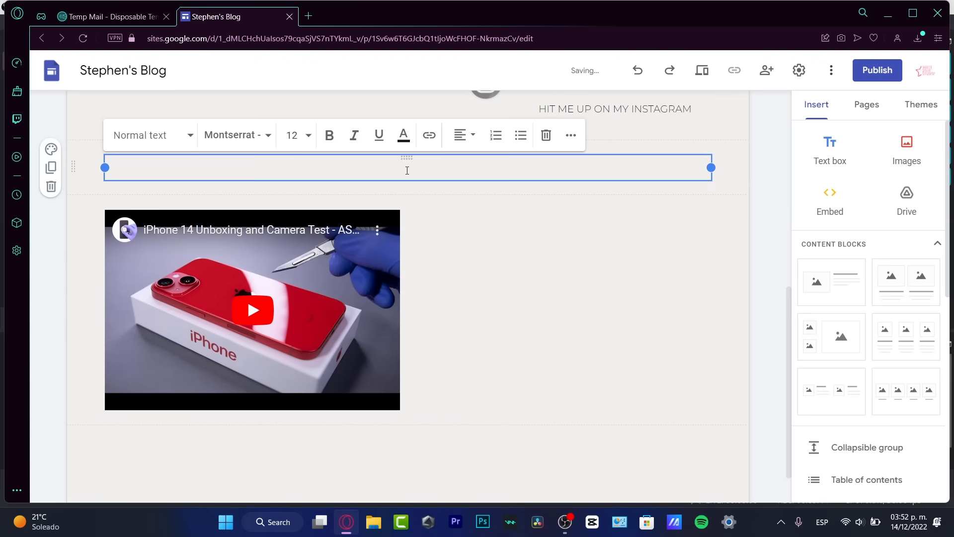
drag(407, 158, 490, 240)
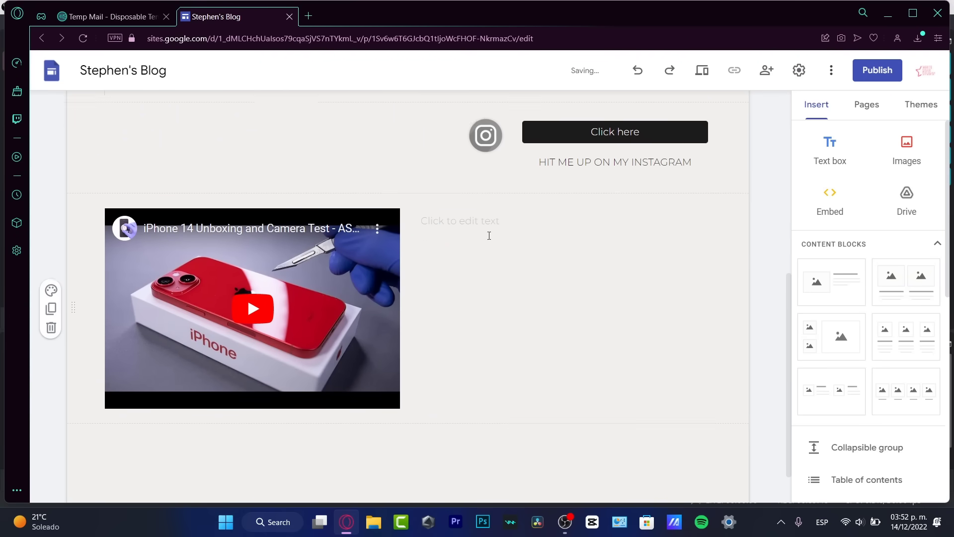
click(516, 258)
text(This is a video where you are going to see the ub)
key(BackSpace)
text(nboxing of the iPhone 14.)
key(Return)
text(Let me know what you think about this video.)
scroll(863, 298, down, 10)
click(844, 360)
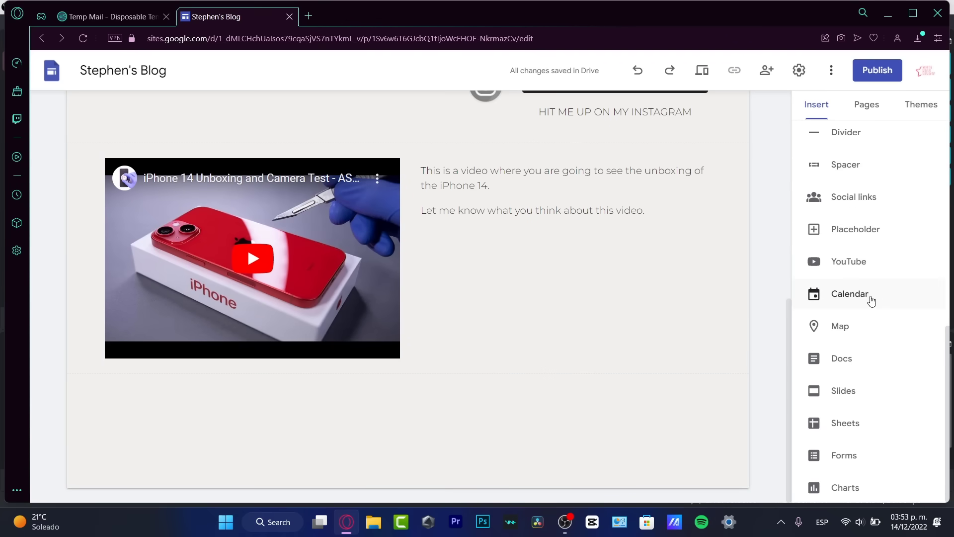
- Publish the site to the web with "sttarblog" as its web address
click(879, 71)
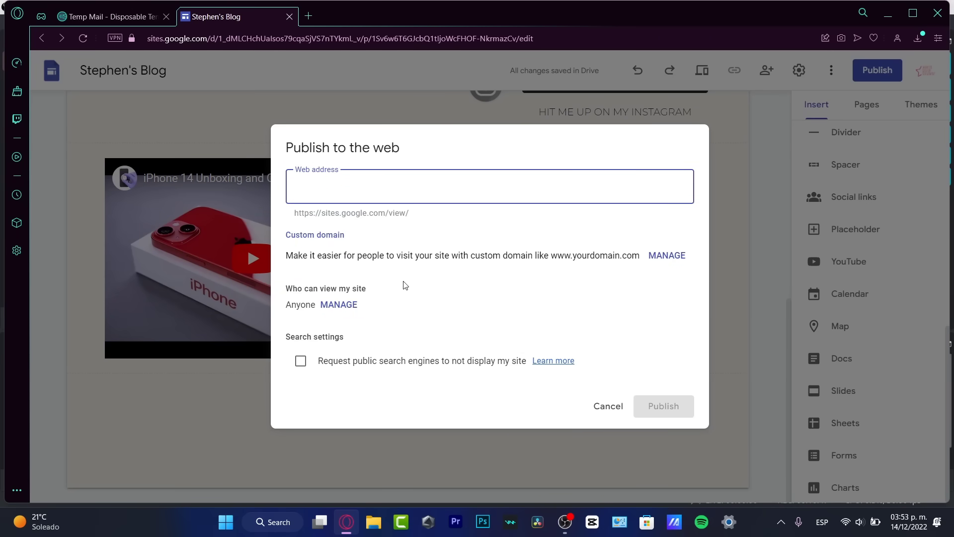
text(stephenblog)
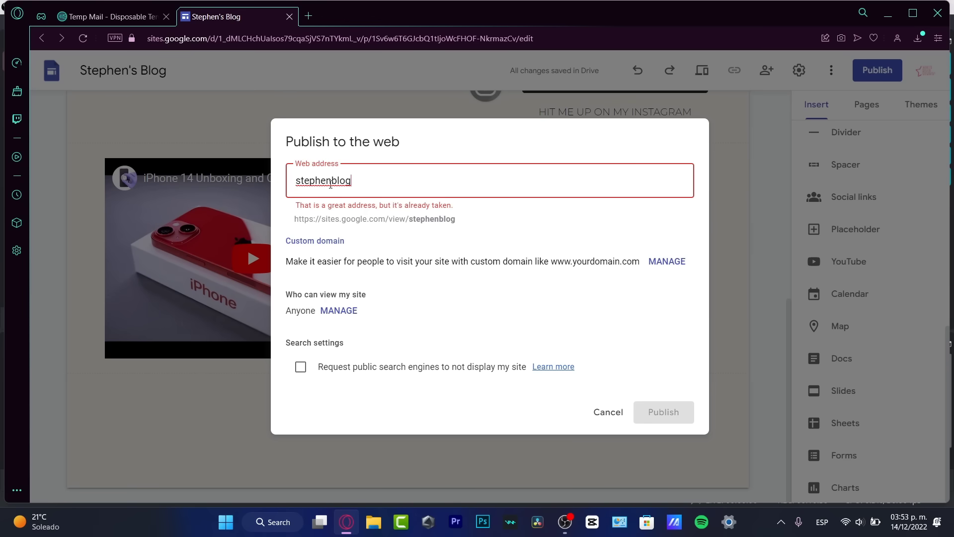
text(s)
key(BackSpace)
key(BackSpace)
key(BackSpace)
key(BackSpace)
key(BackSpace)
key(BackSpace)
key(BackSpace)
text(ttar)
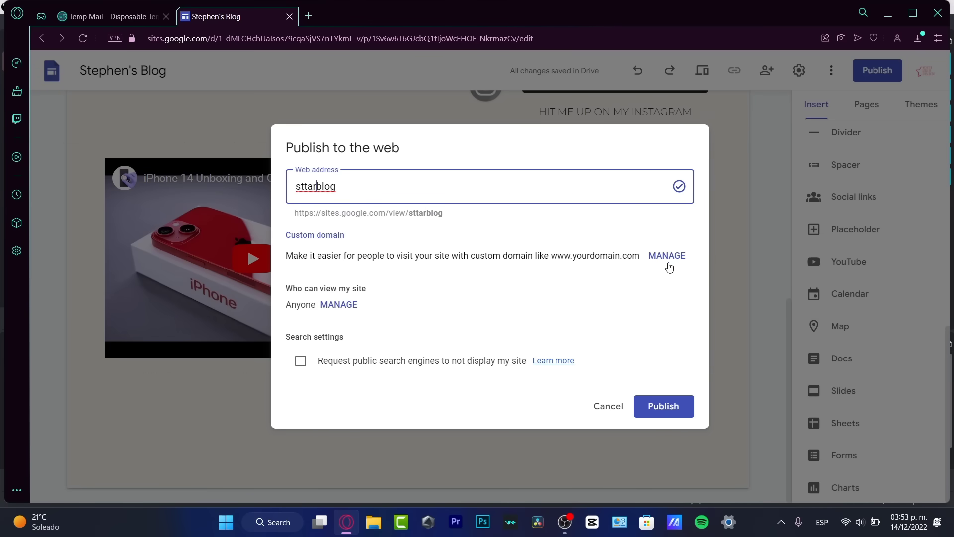
click(667, 414)
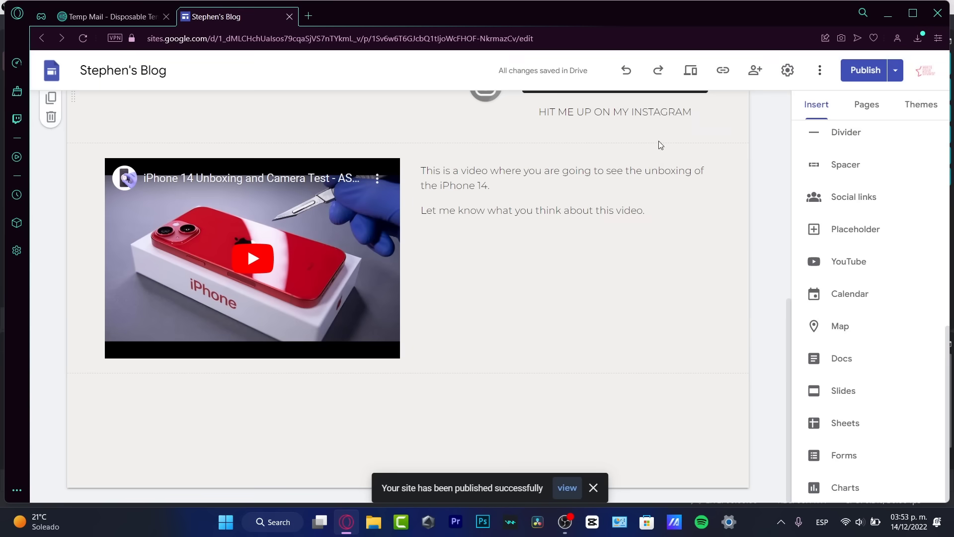
- Check the publish options and the review of unpublished changes, and return to the editor
click(900, 74)
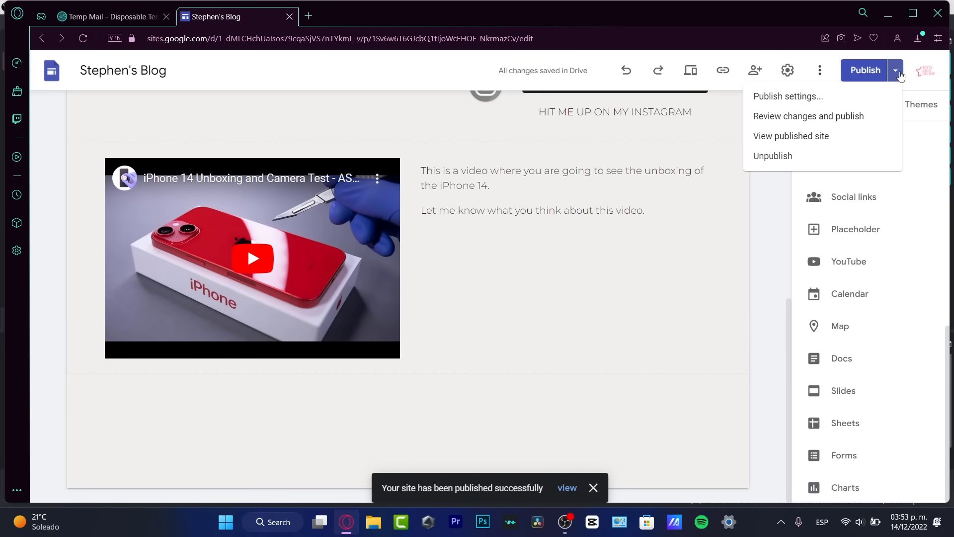
click(861, 78)
click(820, 70)
click(865, 70)
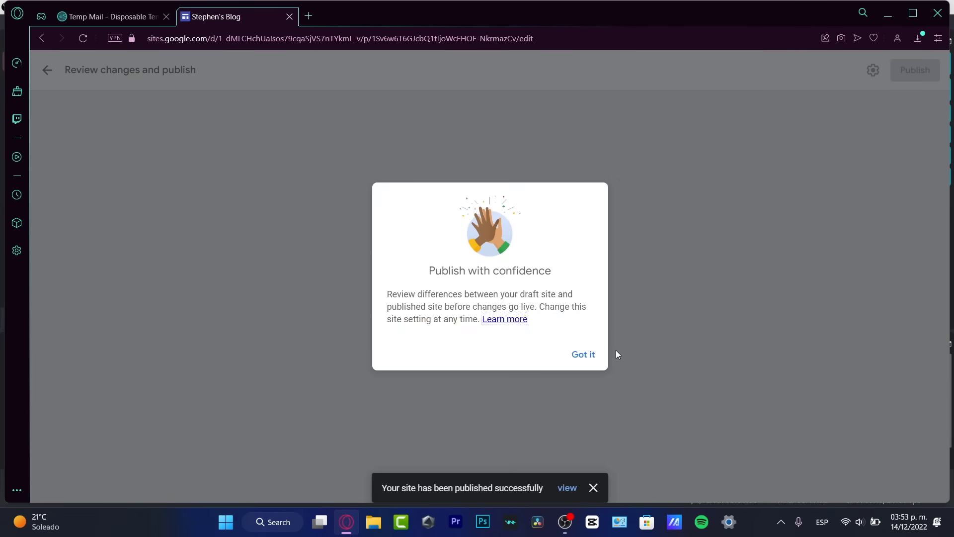
click(583, 353)
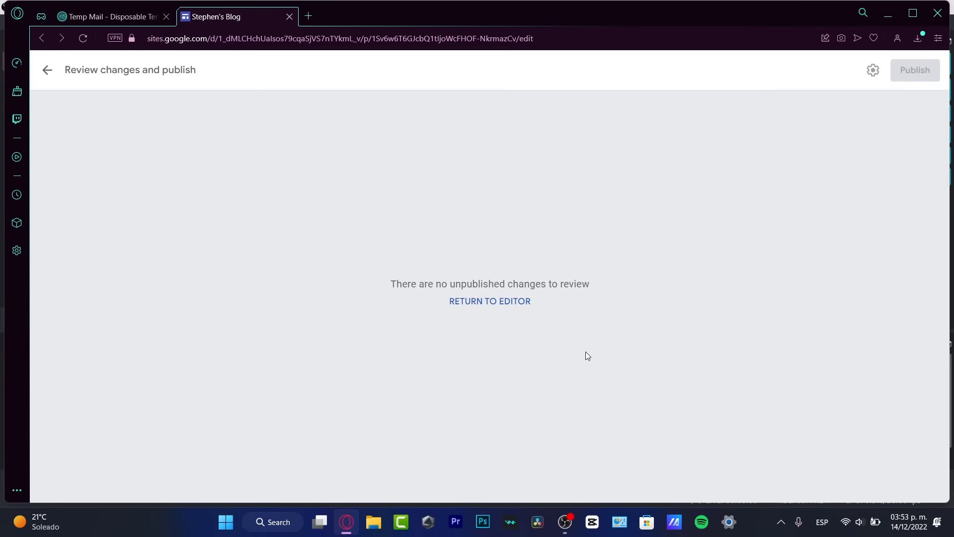
click(526, 306)
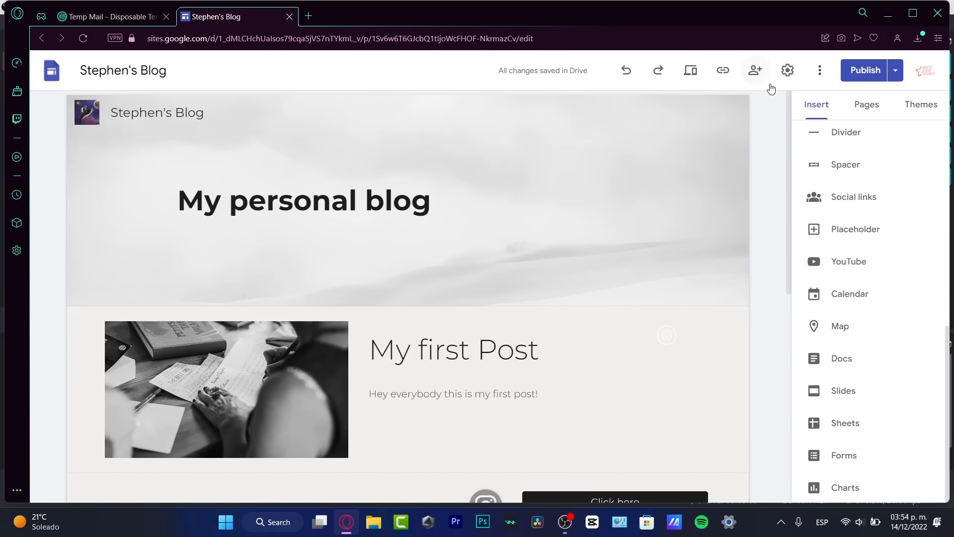
- Copy the published site link and open it in a new browser tab
click(732, 73)
click(622, 284)
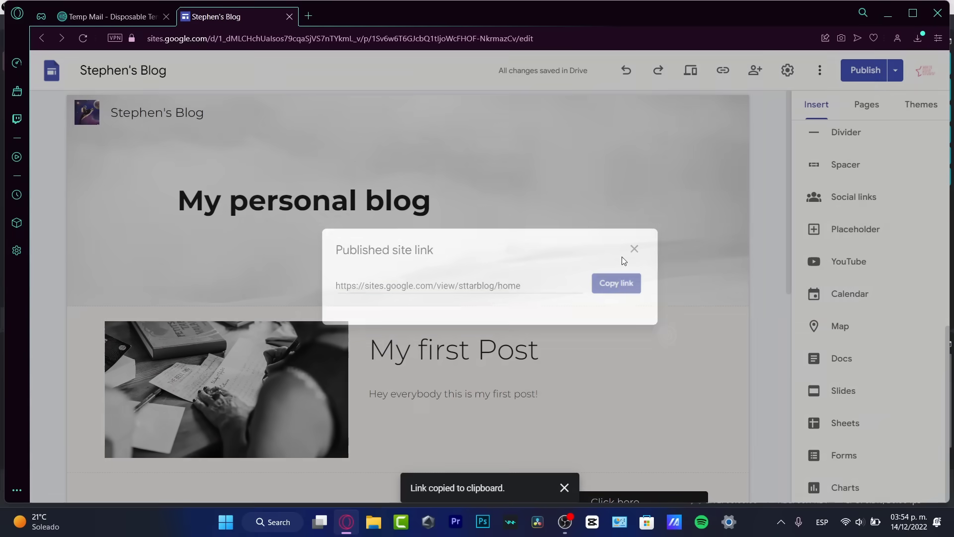
click(309, 16)
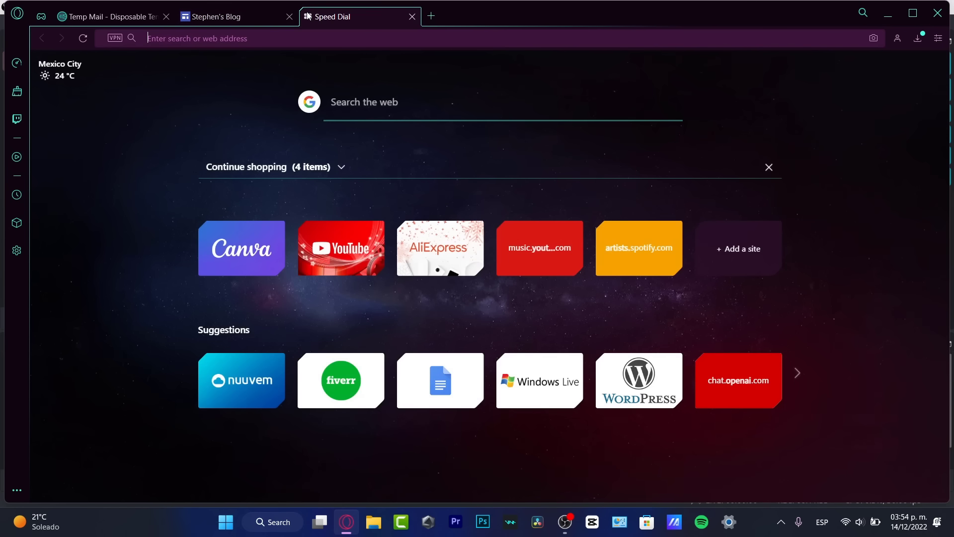
key(ctrl+v)
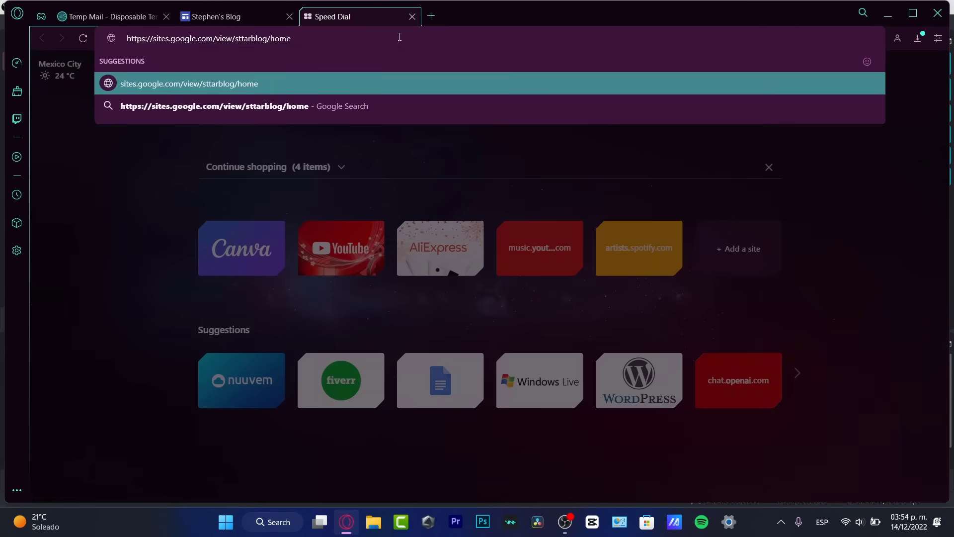
key(Return)
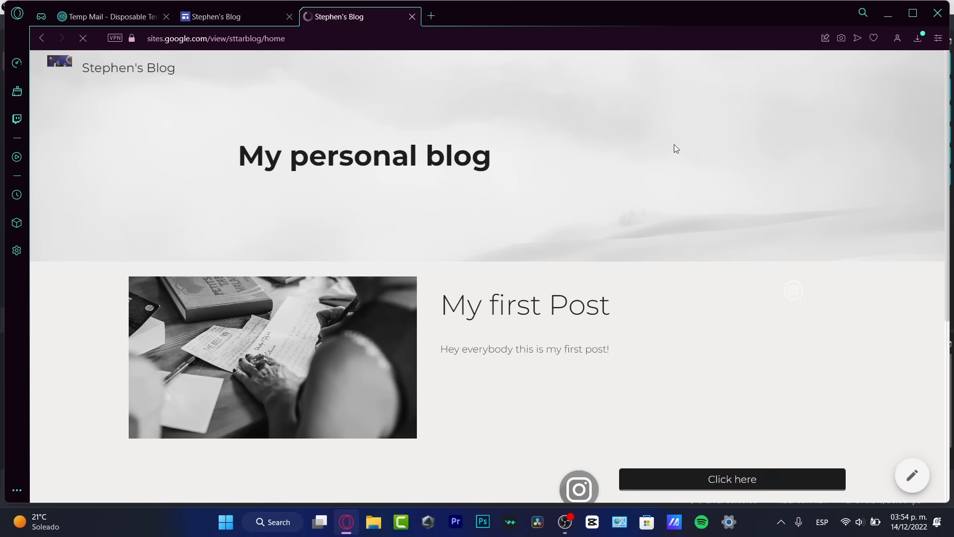
- Look through the published blog page and briefly play the embedded iPhone 14 unboxing video before pausing it
scroll(786, 164, down, 6)
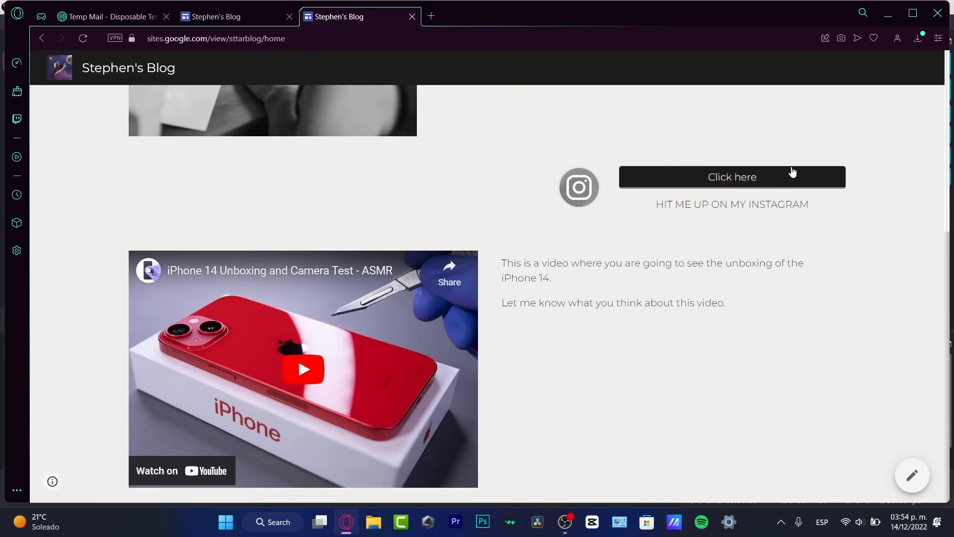
scroll(847, 303, up, 6)
scroll(846, 308, down, 6)
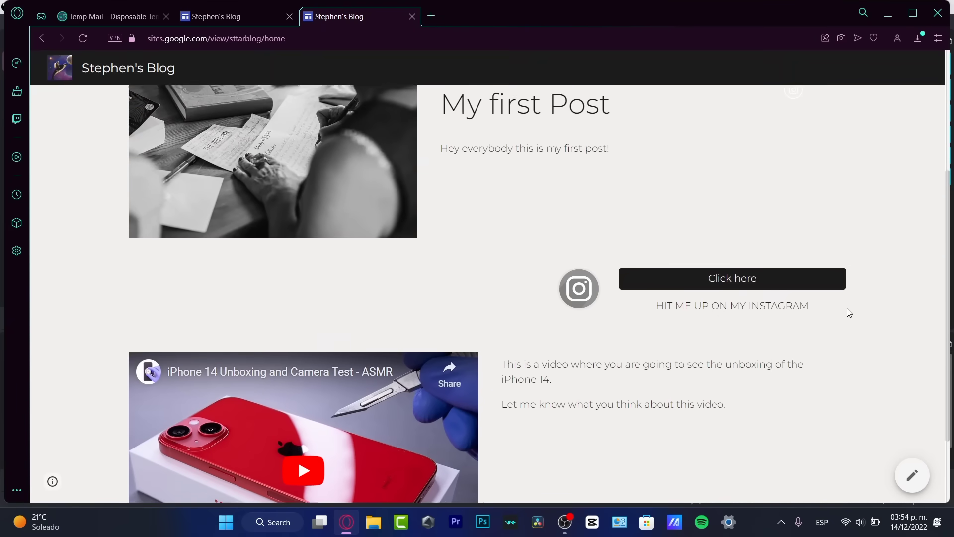
scroll(847, 308, up, 6)
scroll(847, 309, down, 4)
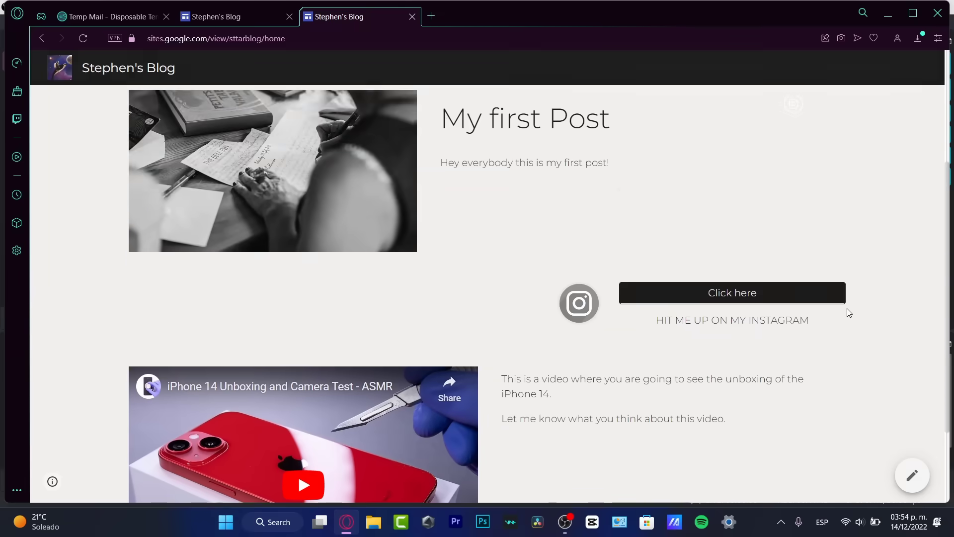
scroll(847, 308, down, 2)
click(306, 365)
click(177, 476)
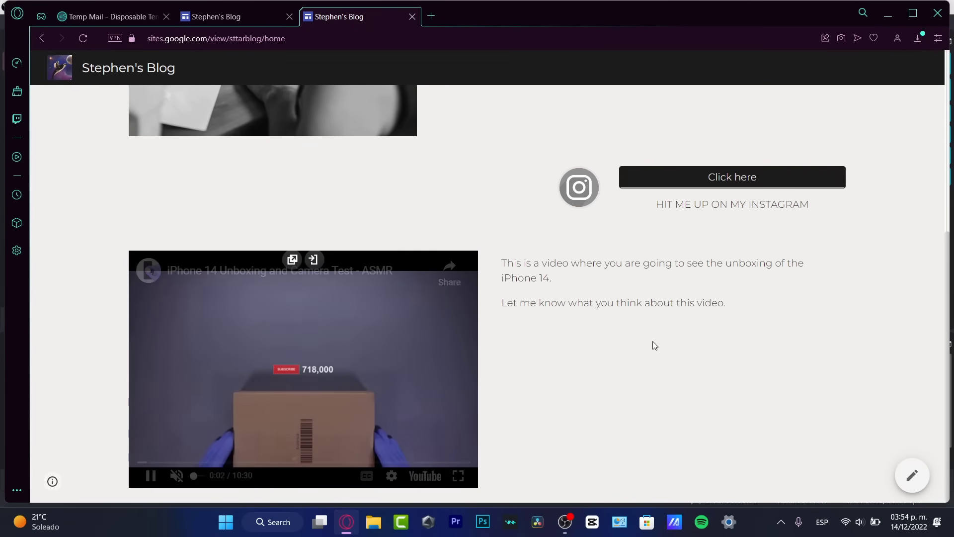
click(150, 475)
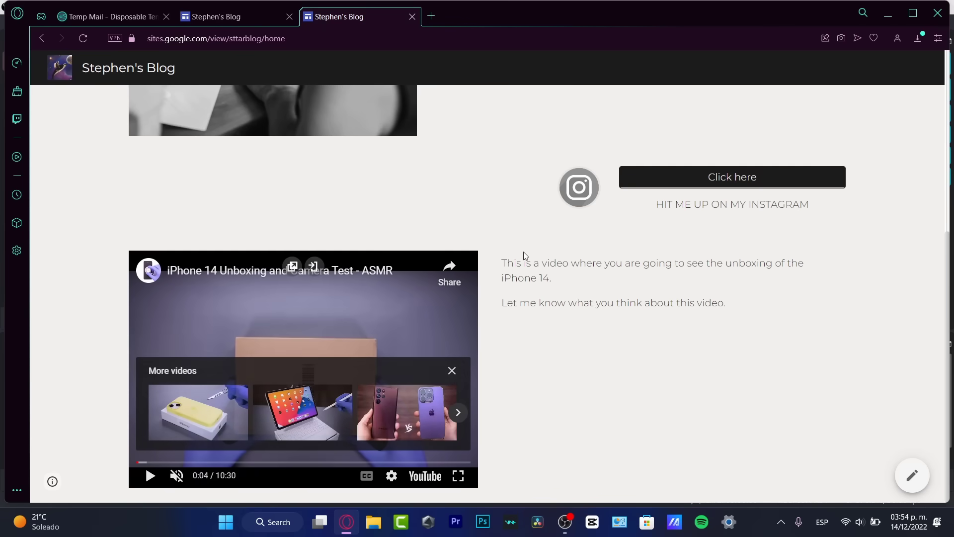
- Test the "Click here" button's Instagram link on the published page and close the page it opens
scroll(574, 246, up, 3)
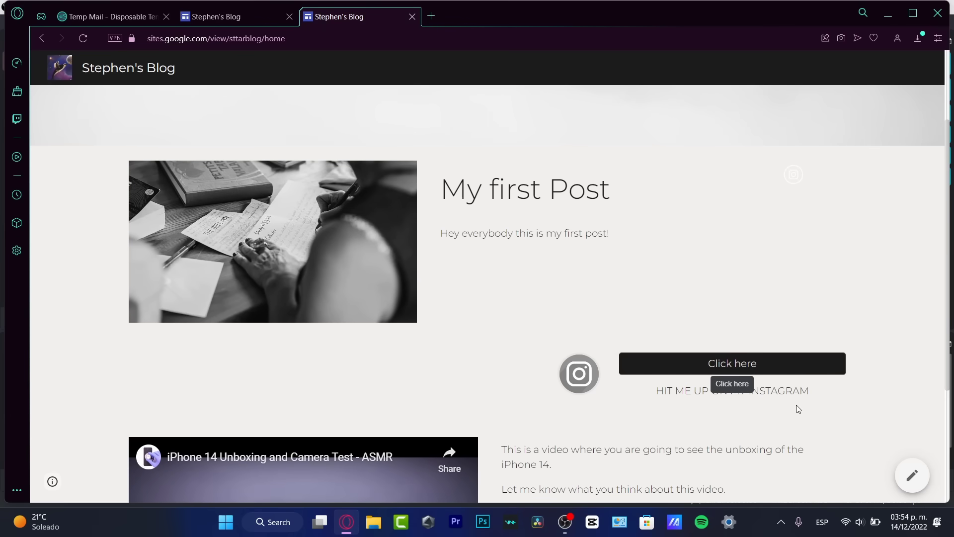
click(775, 372)
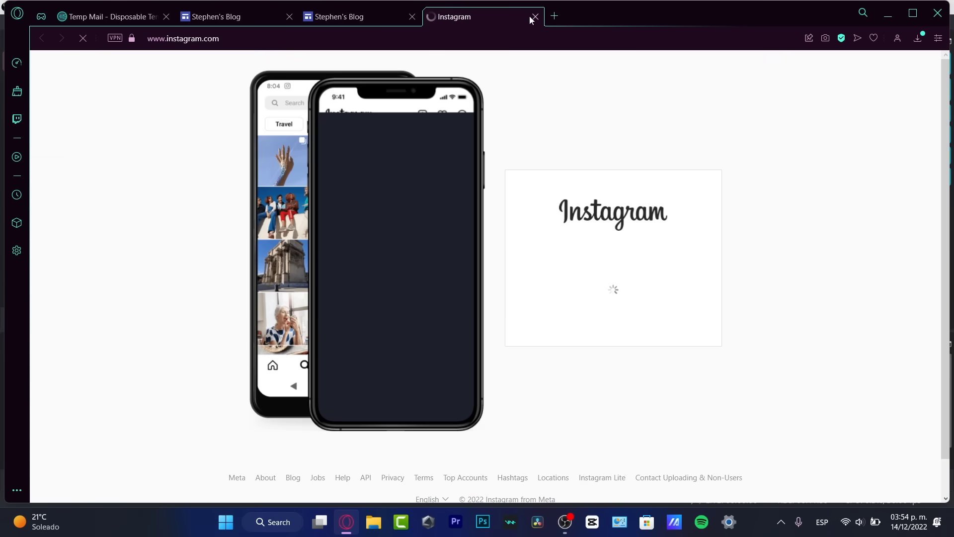
click(535, 16)
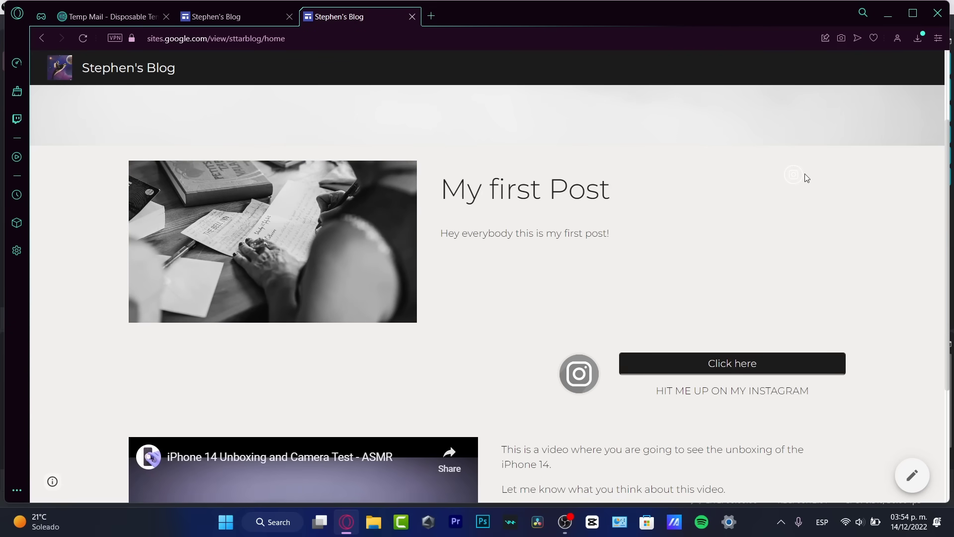
- Test the white Instagram social icon beside the first post on the published page and close the page it opens
scroll(816, 177, up, 3)
key(alt)
key(Escape)
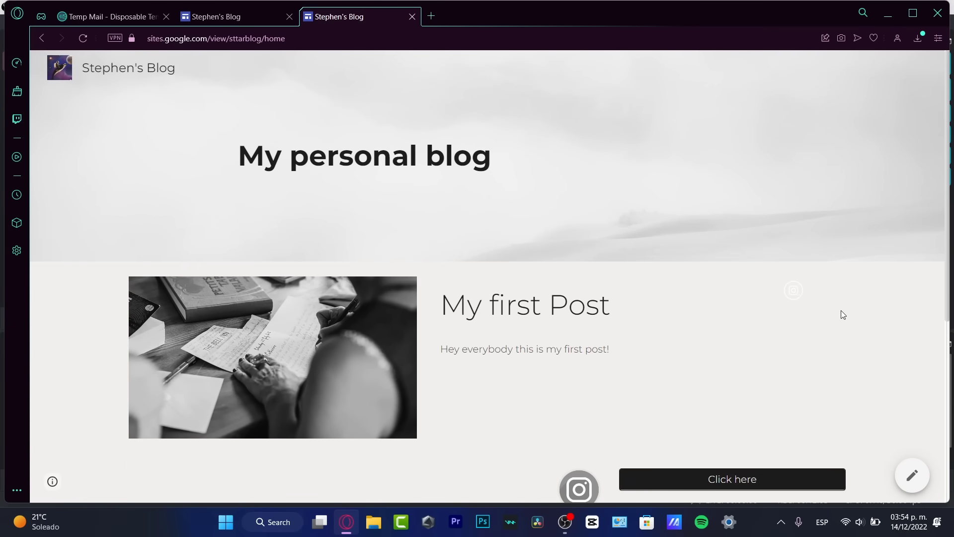
scroll(830, 288, up, 5)
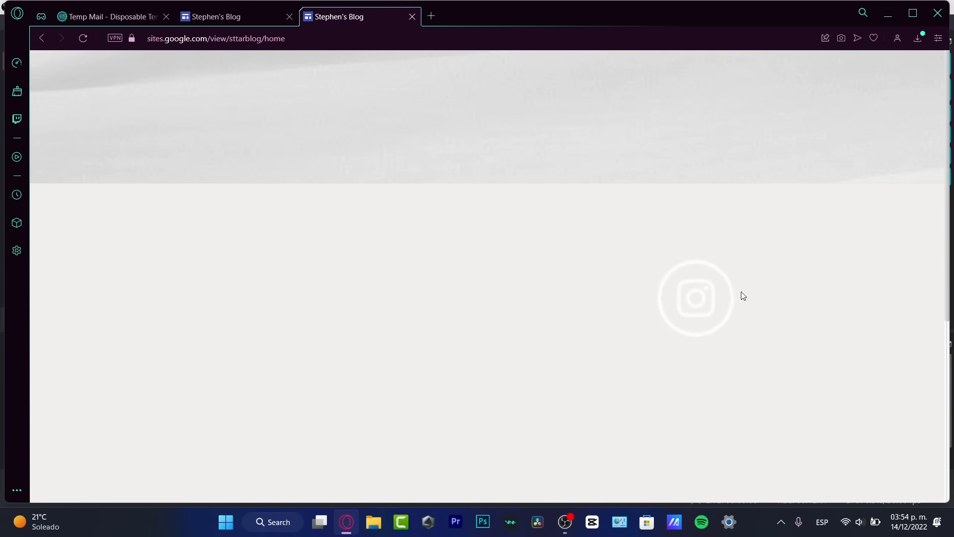
click(720, 308)
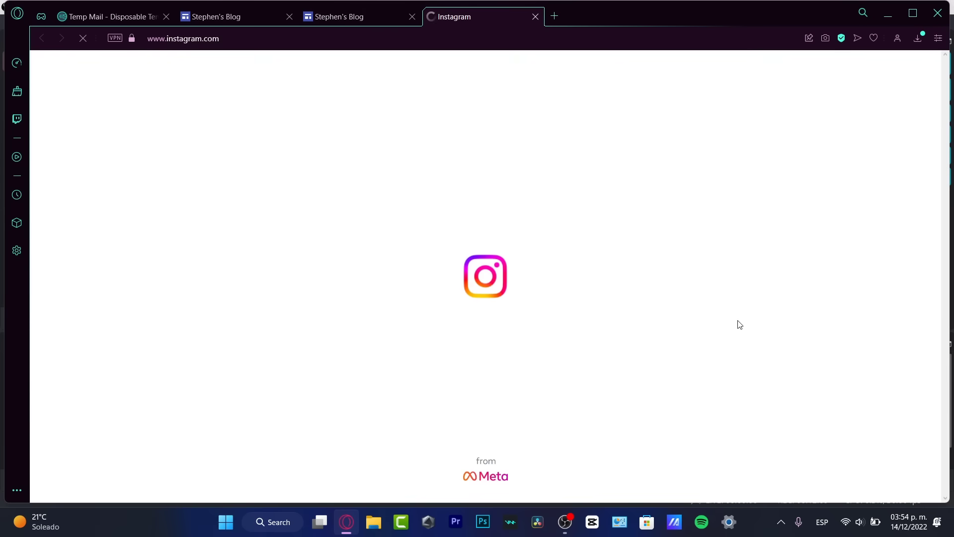
click(535, 17)
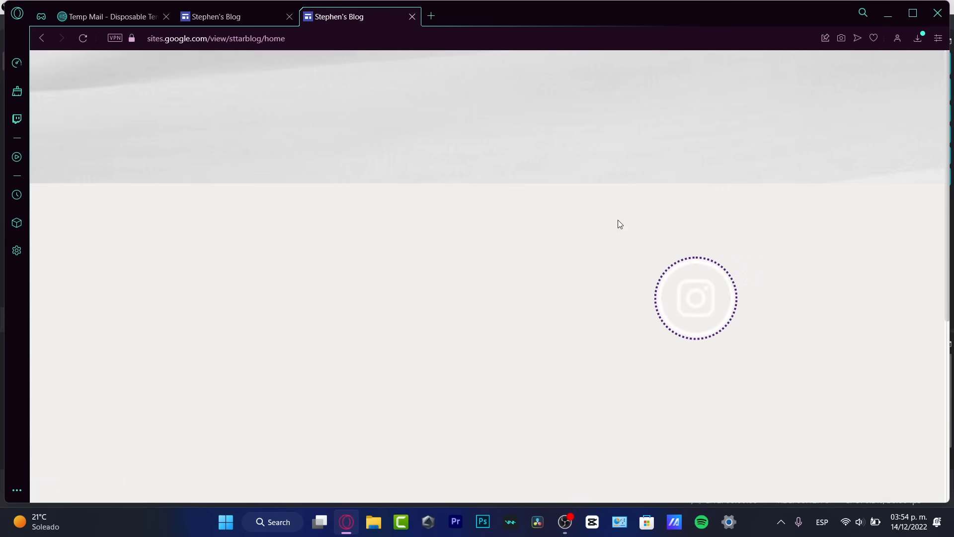
- Restore the normal page view of the published blog and return to the site editor
scroll(805, 292, down, 5)
scroll(805, 291, up, 5)
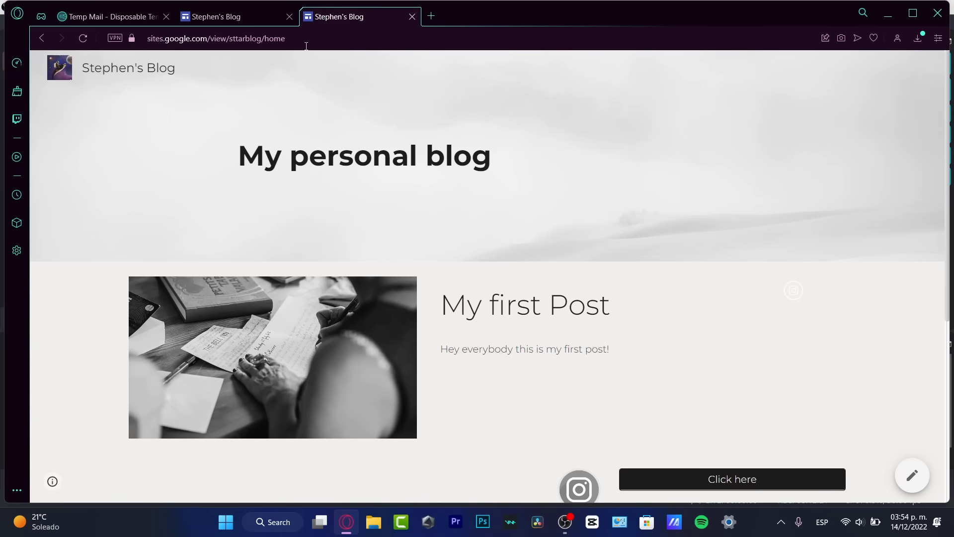
click(262, 24)
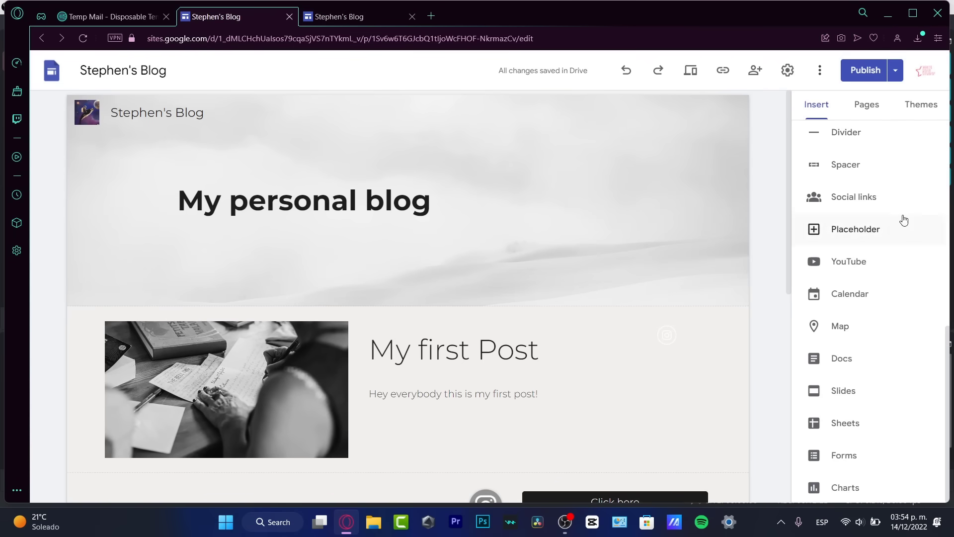